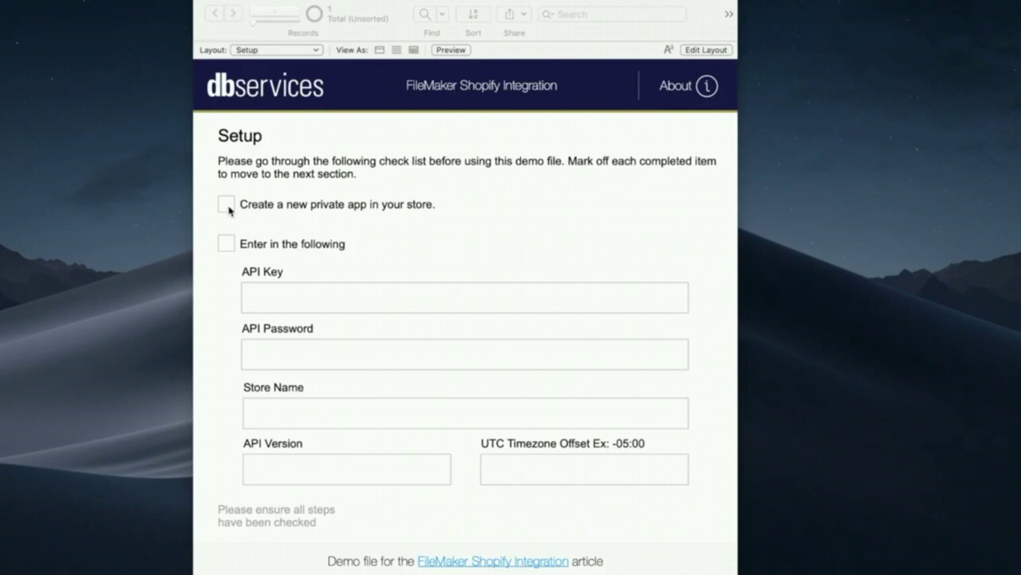
- Check off 'Create a new private app in your store' on the Setup checklist
left_click(228, 206)
mouse_move(512, 567)
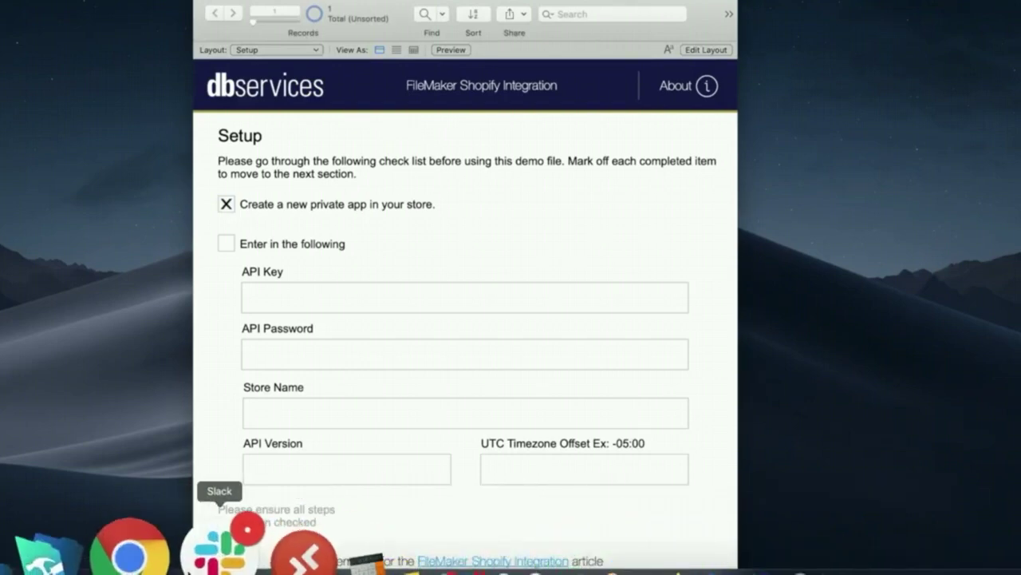
- In Shopify Admin, go to Apps > Manage private apps and start a new private app
left_click(168, 550)
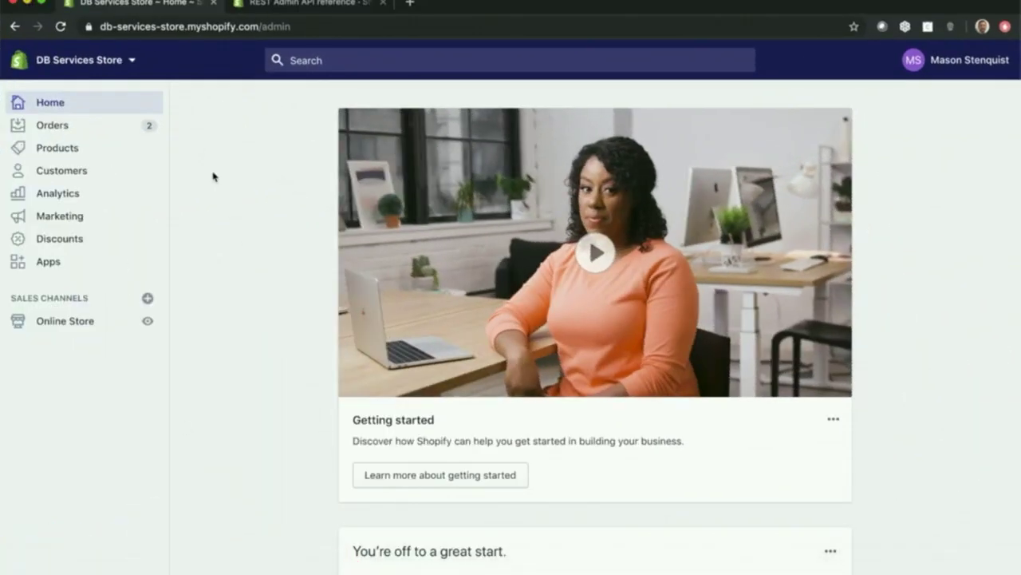
left_click(71, 267)
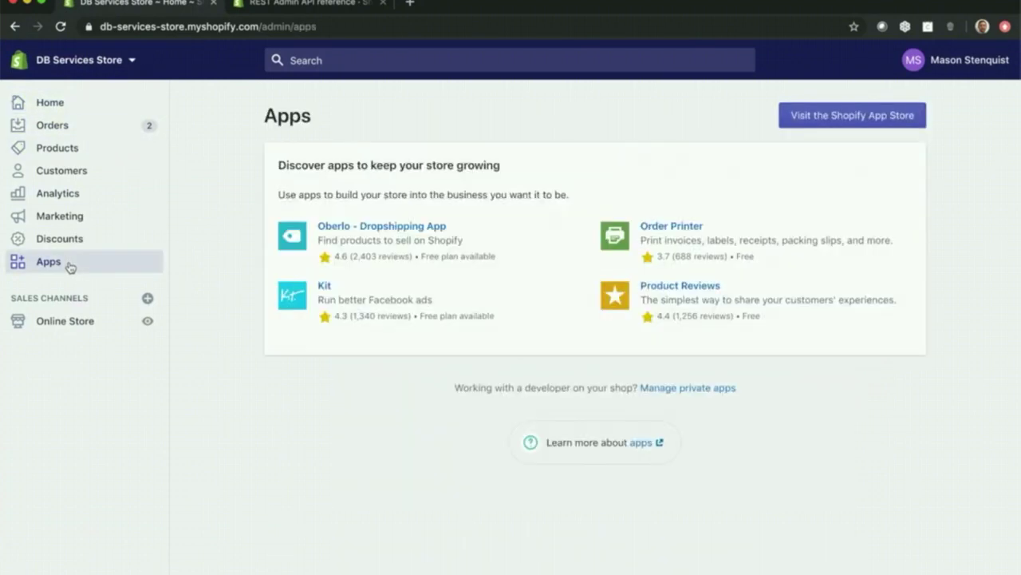
left_click(706, 389)
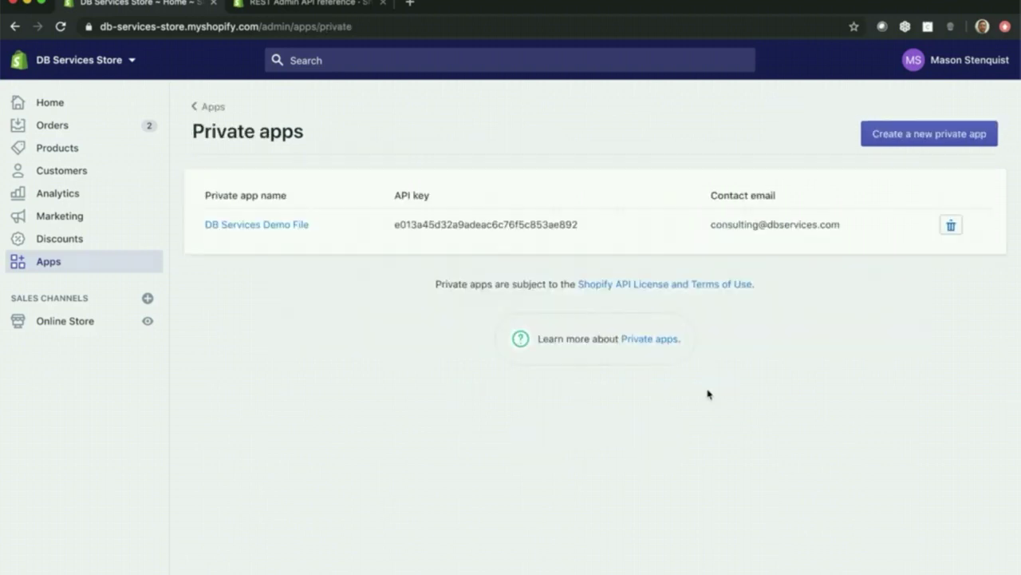
left_click(908, 136)
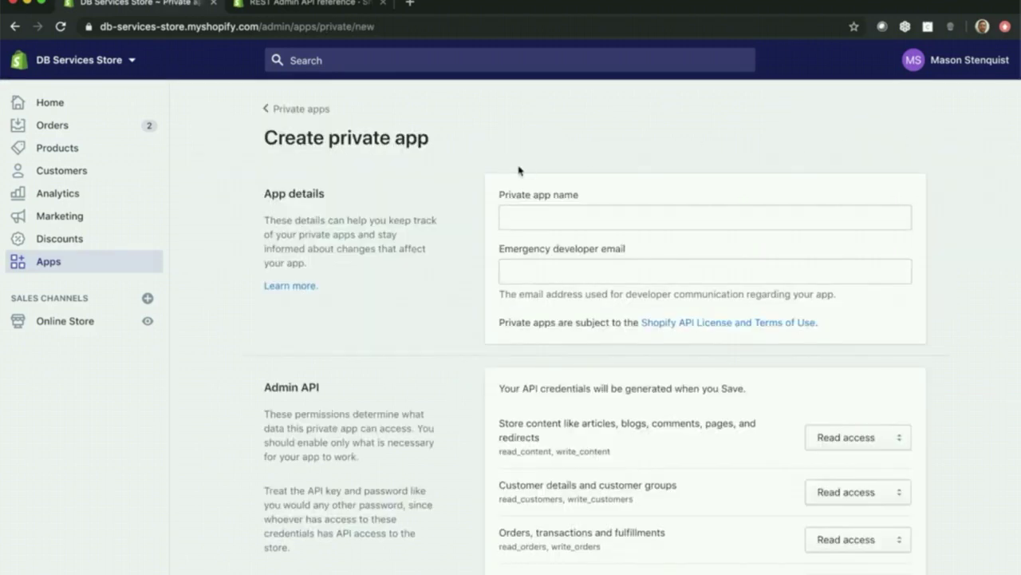
- Name the app 'DB Demo Store' and fill in the emergency developer email
left_click(540, 212)
type("DB ")
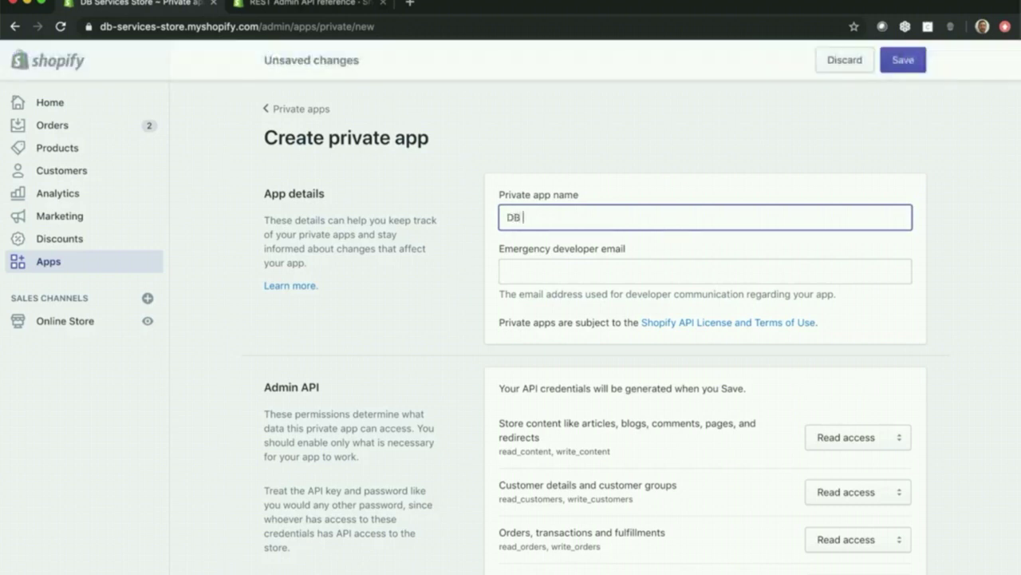
type("DEemo Store")
left_click(556, 269)
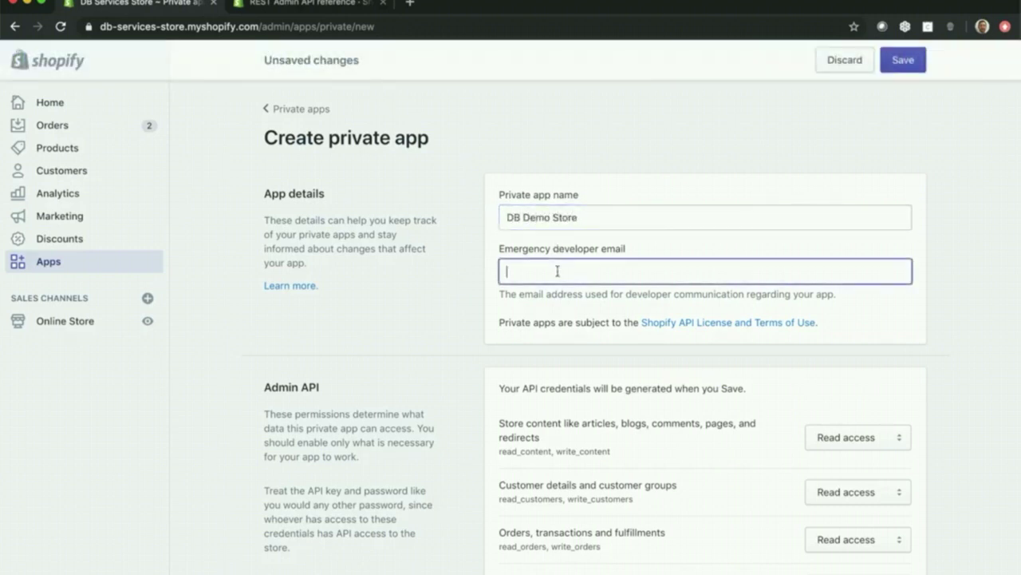
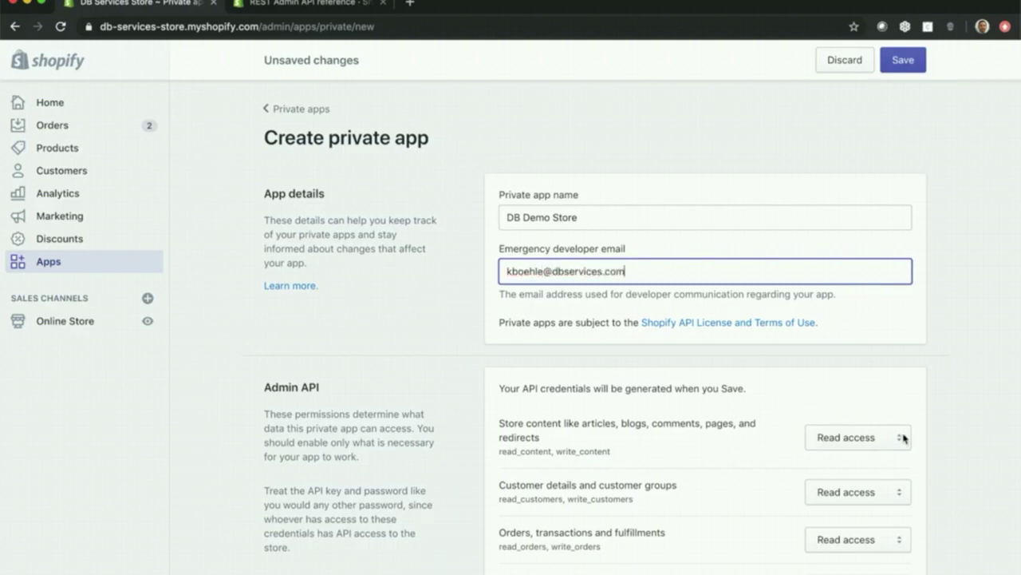
- Set store content, customers, orders and products permissions to Read and write
scroll(905, 437, "down", 5)
left_click(881, 236)
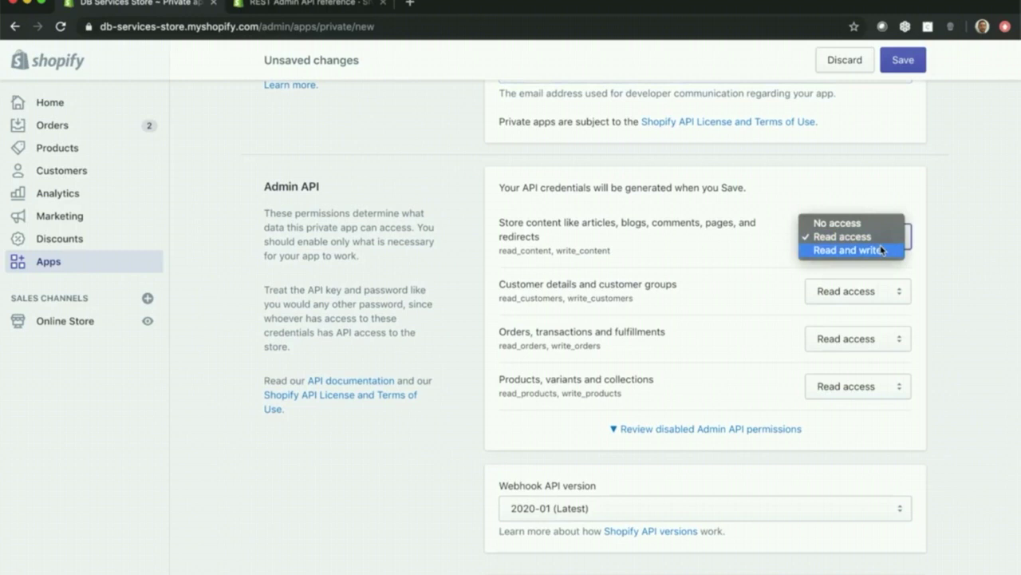
left_click(880, 249)
left_click(880, 290)
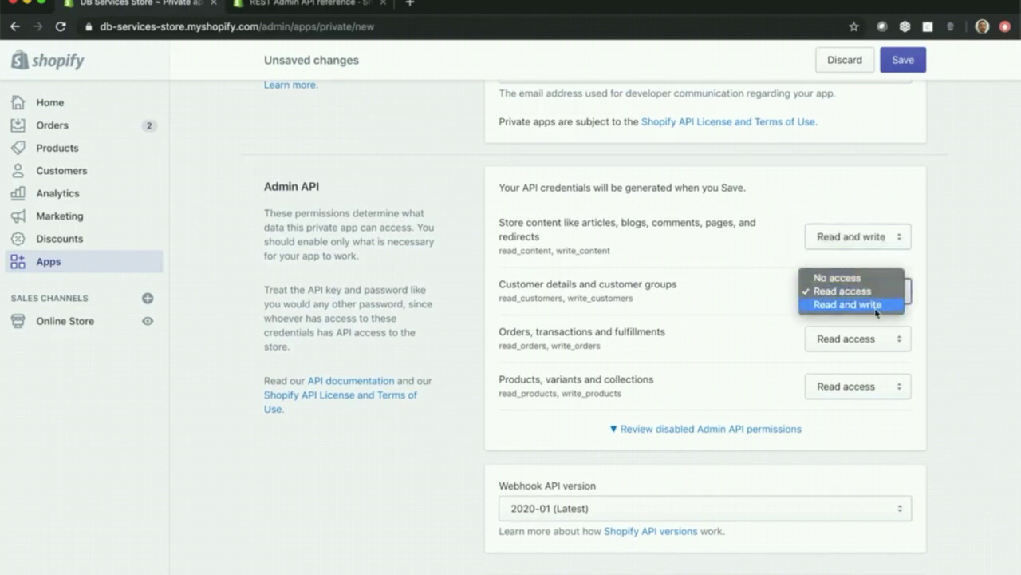
left_click(878, 304)
left_click(888, 348)
left_click(884, 352)
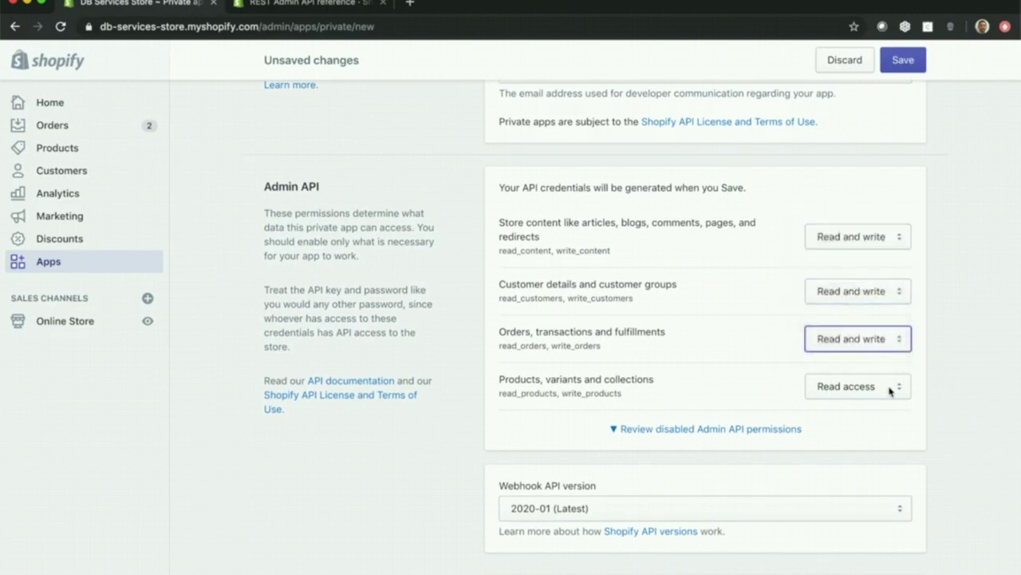
left_click(889, 391)
left_click(884, 400)
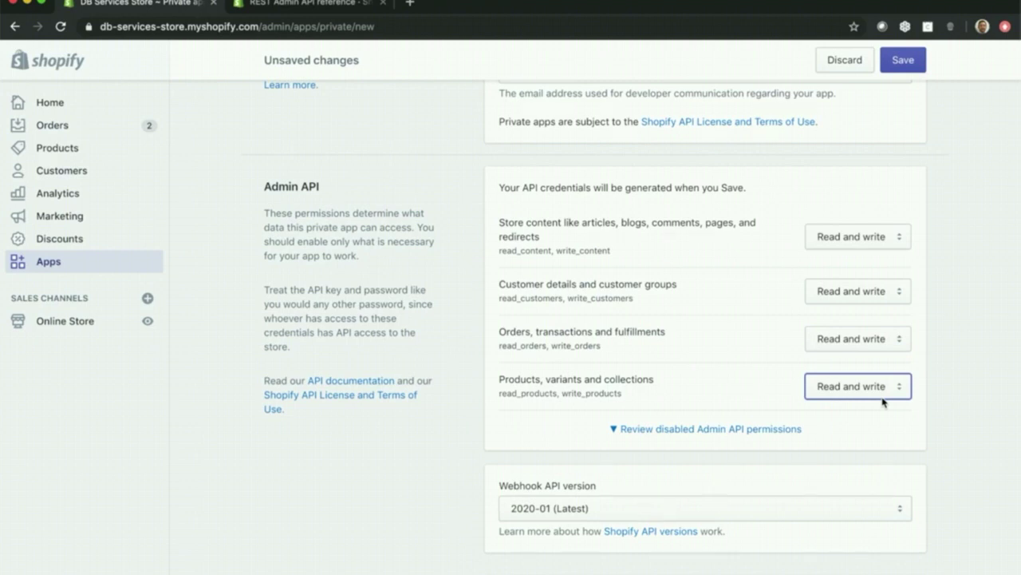
- Save and confirm creating the app, then copy its API key
left_click(942, 437)
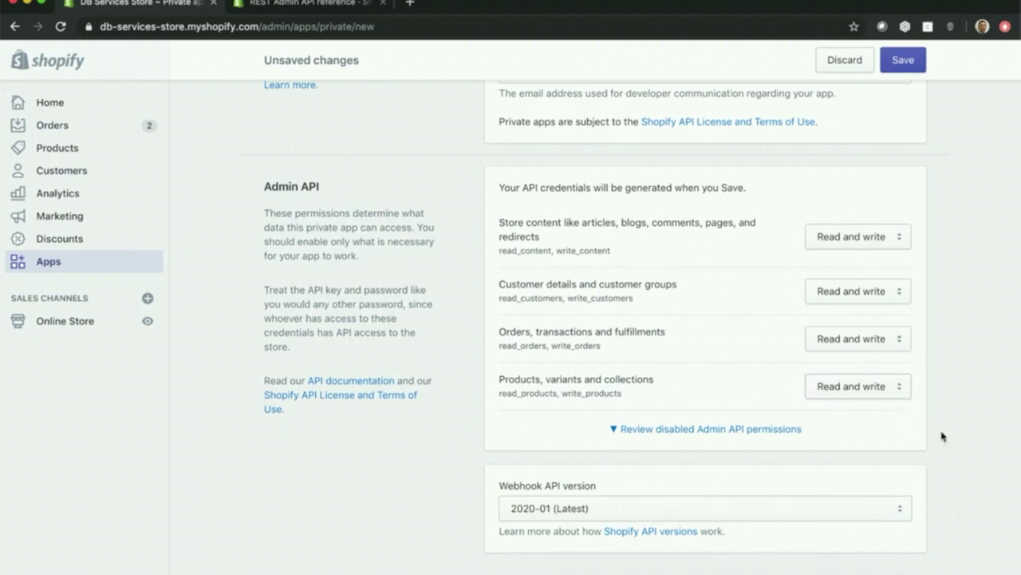
scroll(878, 502, "down", 4)
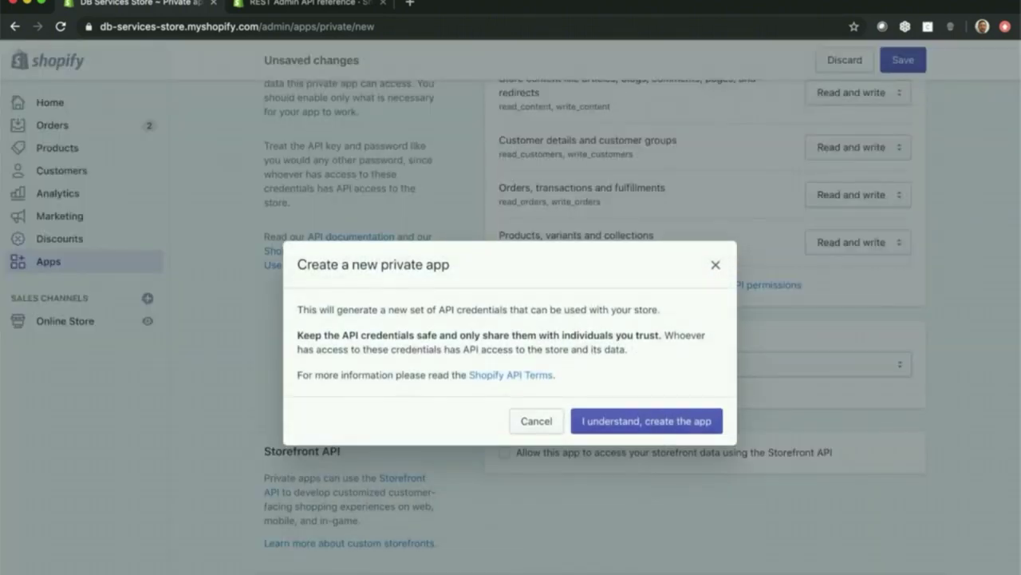
left_click(636, 428)
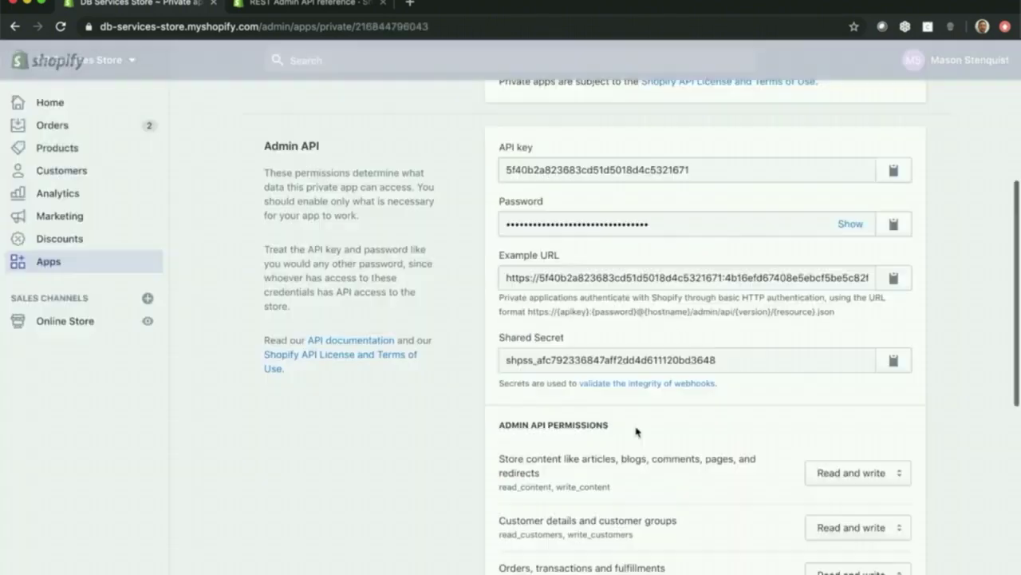
scroll(630, 323, "down", 3)
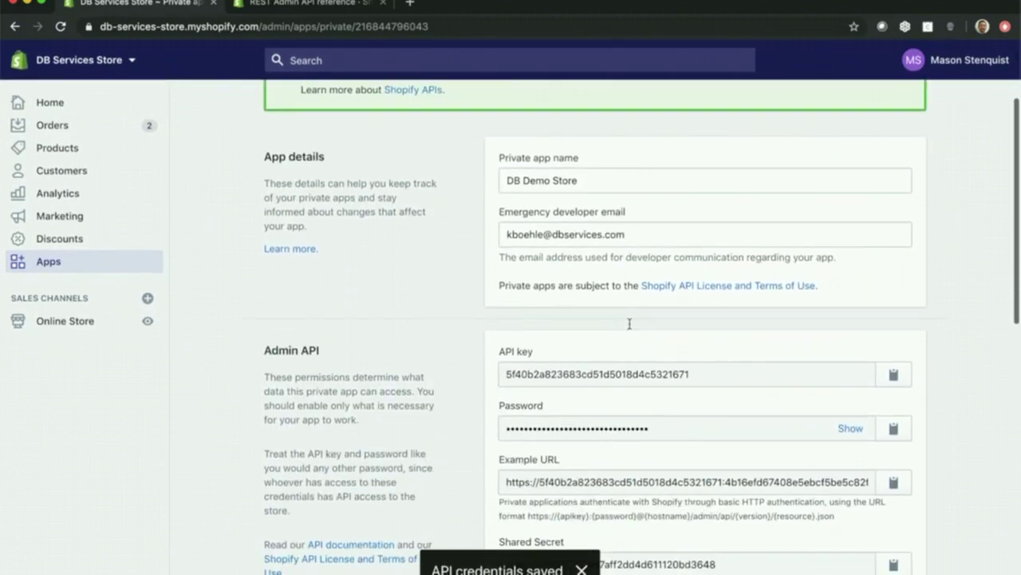
left_click(886, 373)
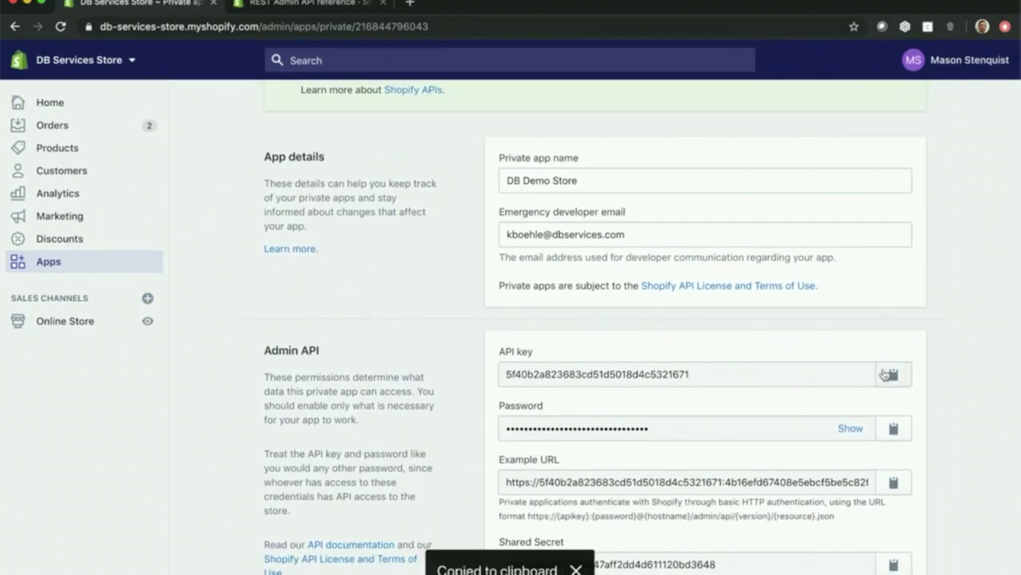
left_click(27, 3)
- Paste the private app's API key and API password into FileMaker's Setup fields
left_click(373, 302)
right_click(372, 303)
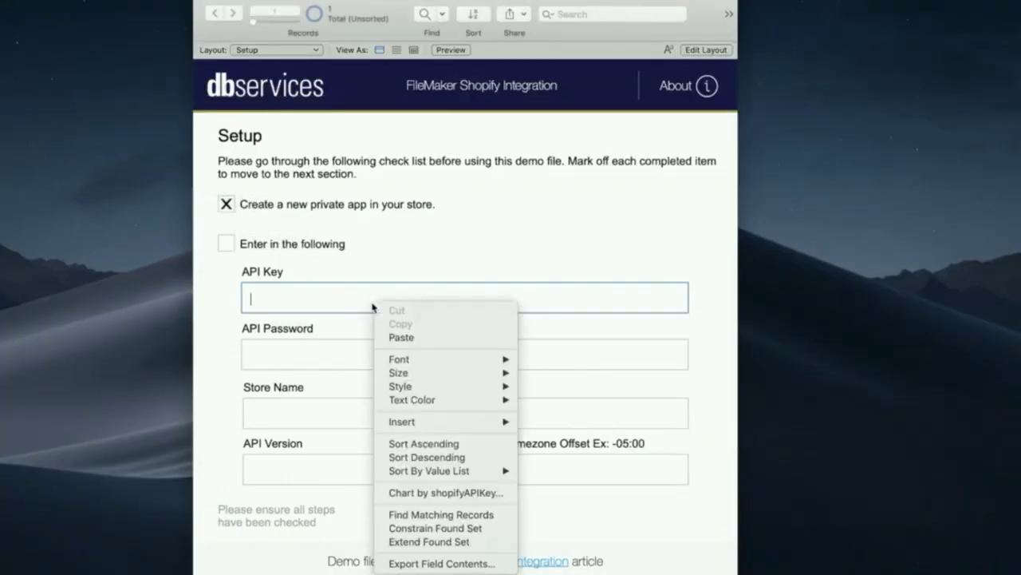
left_click(400, 336)
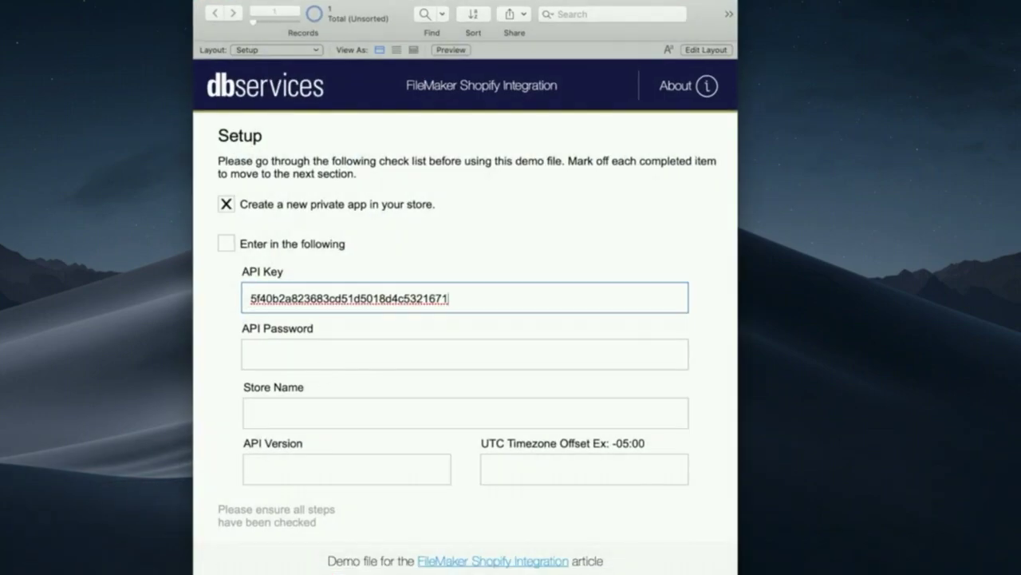
left_click(157, 553)
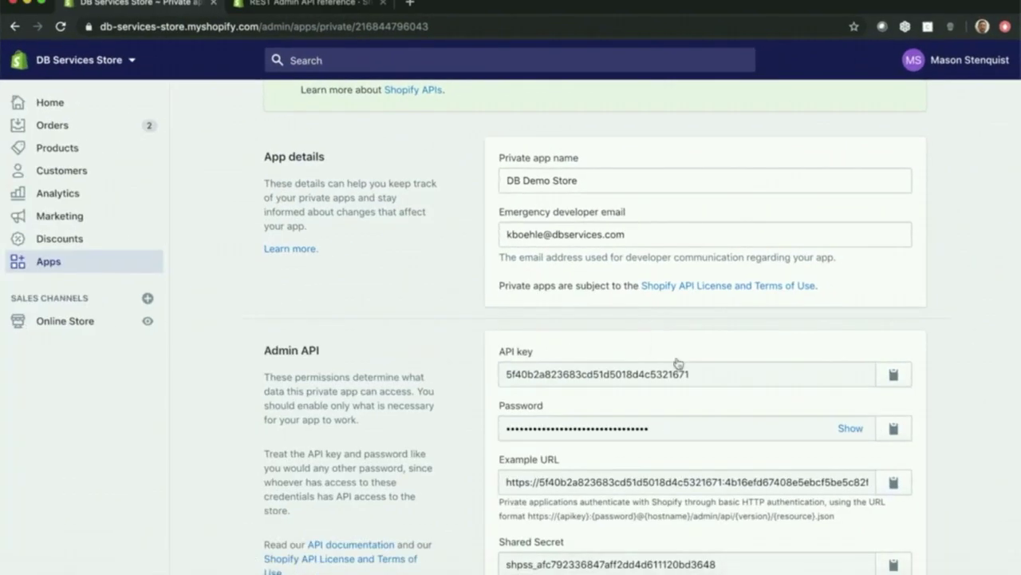
left_click(892, 438)
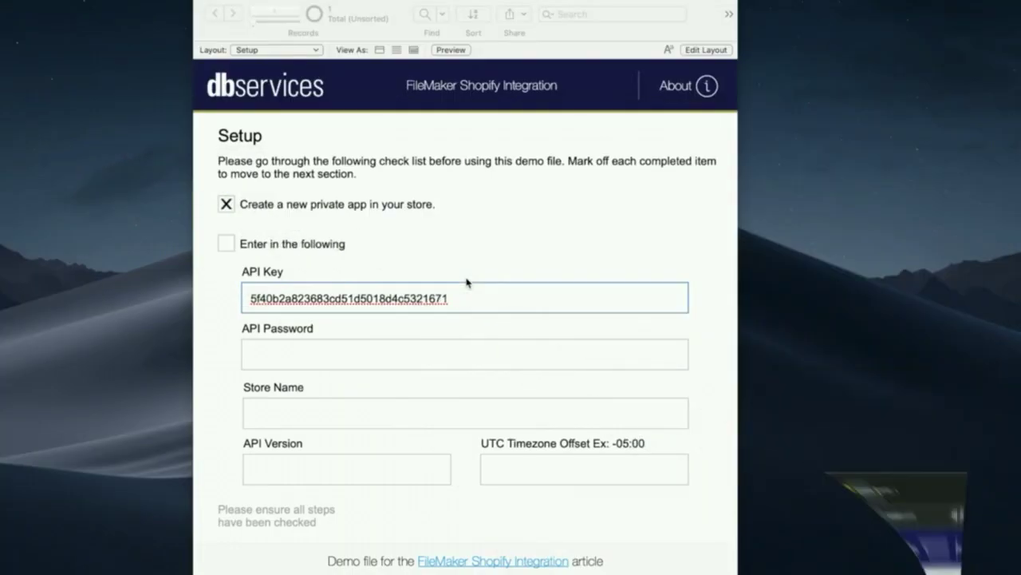
left_click(454, 356)
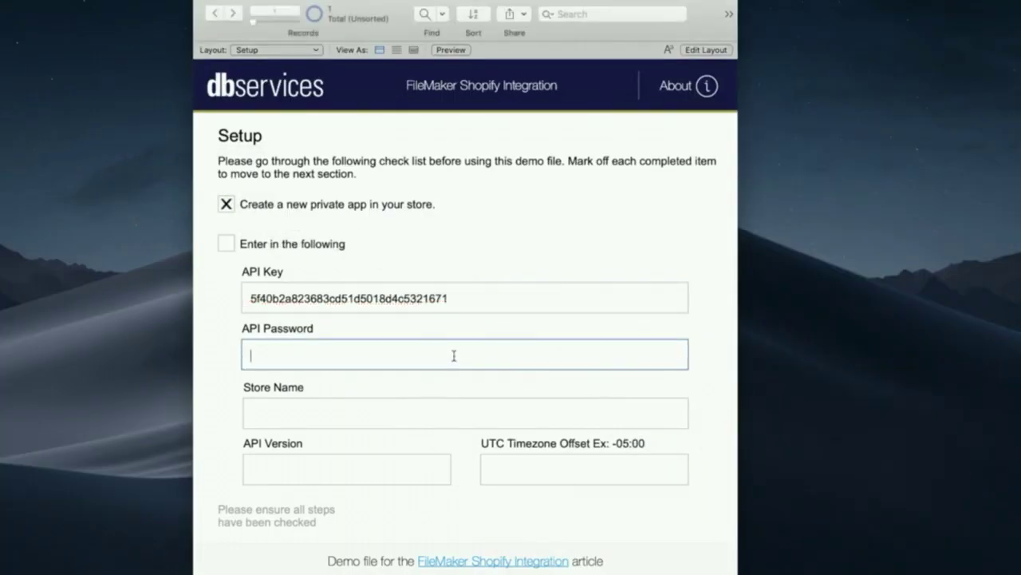
key("super+v")
- Enter 'db-services-store' as the Store Name, correcting typos along the way
left_click(324, 412)
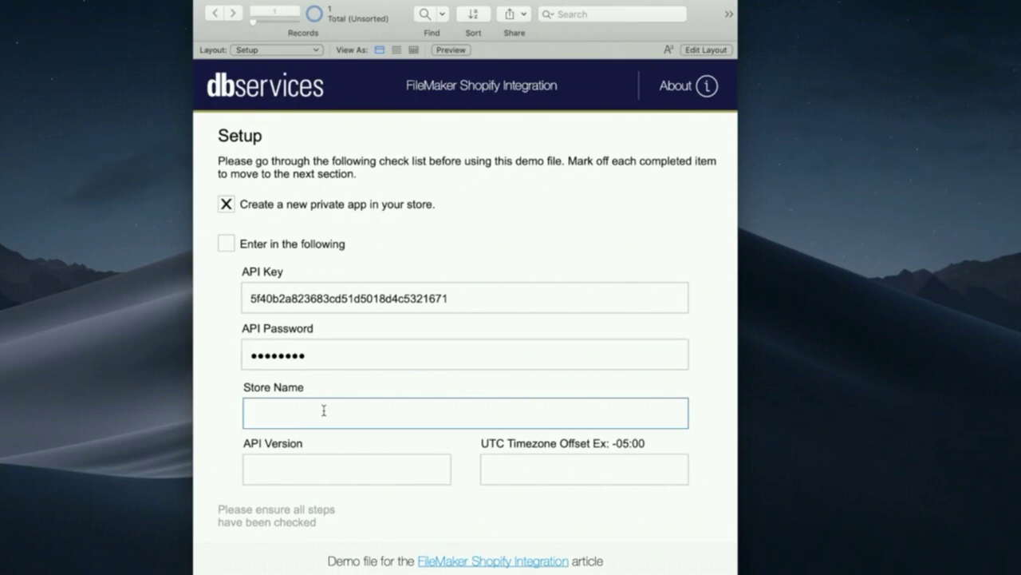
left_click(160, 552)
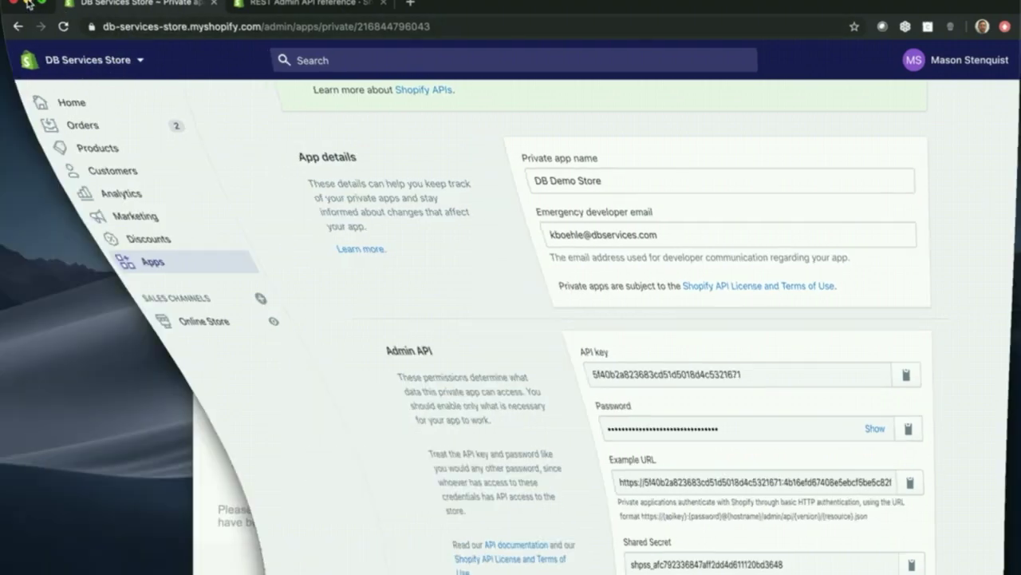
type("db")
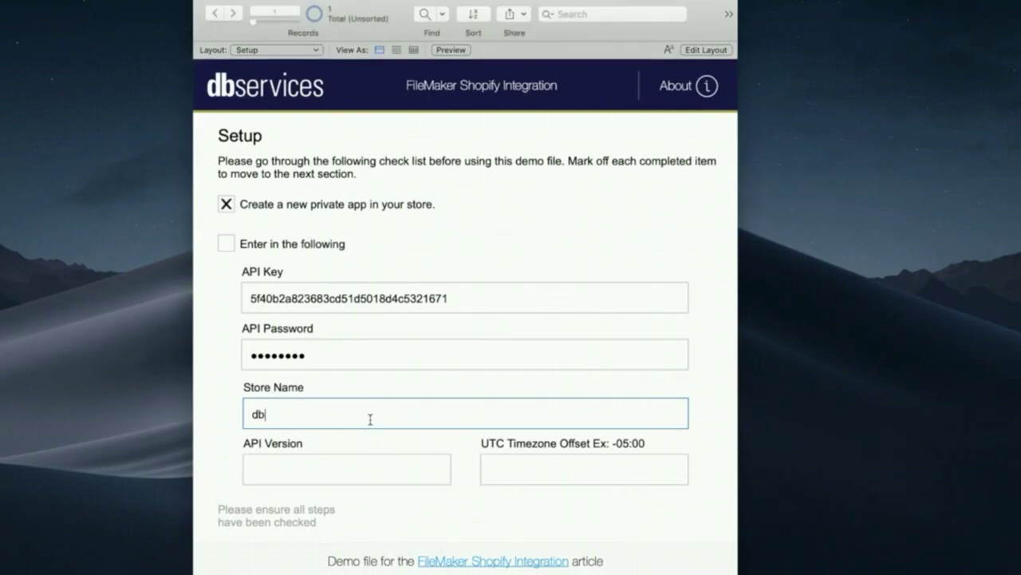
type("-store")
key("BackSpace")
key("BackSpace")
key("BackSpace")
key("BackSpace")
type("ervic")
key("BackSpace")
type("ices-store")
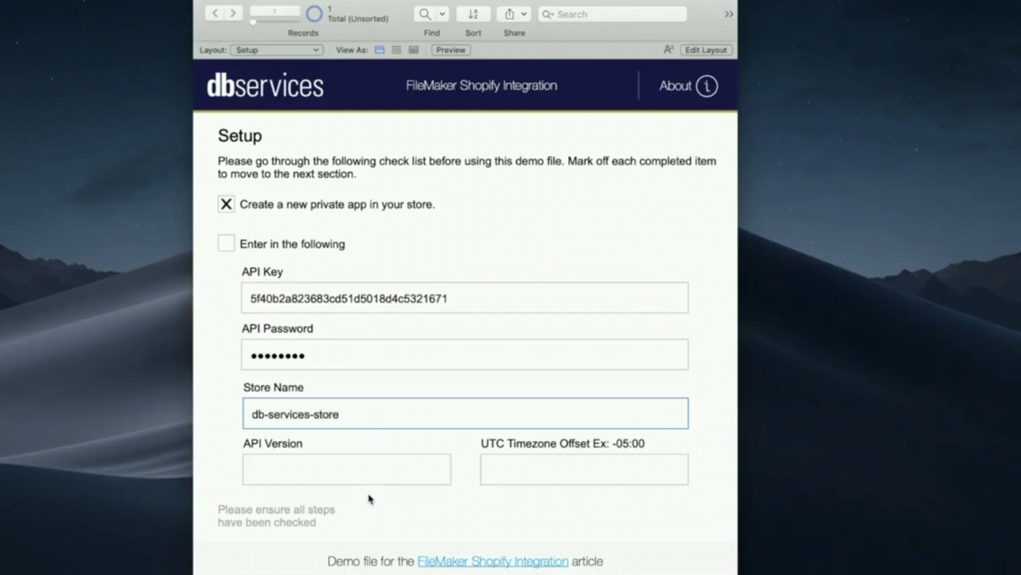
- Enter API version 2020-01 and UTC offset -05:00, then tick 'Enter in the following'
left_click(384, 474)
type("2020")
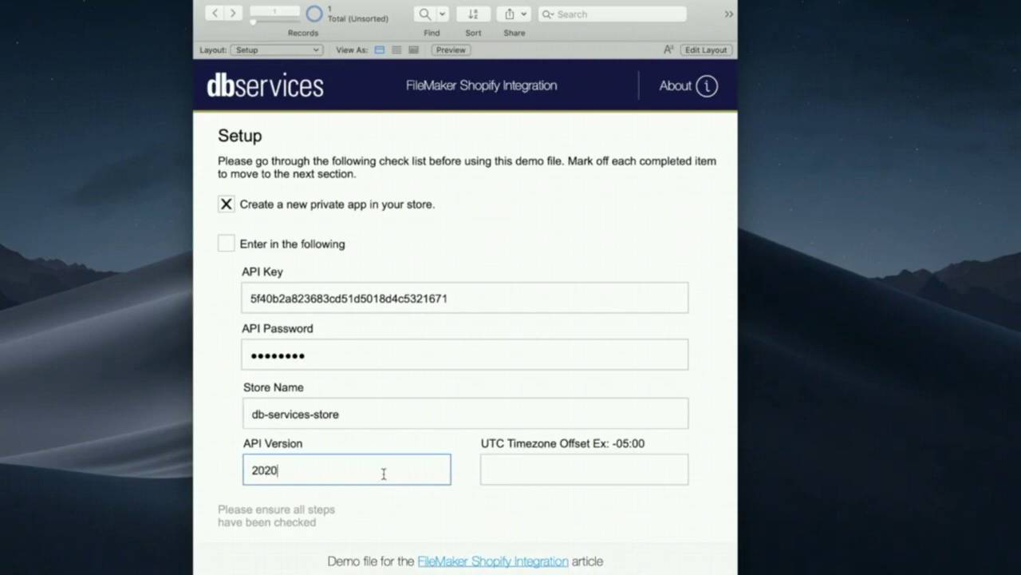
type("-01")
left_click(553, 468)
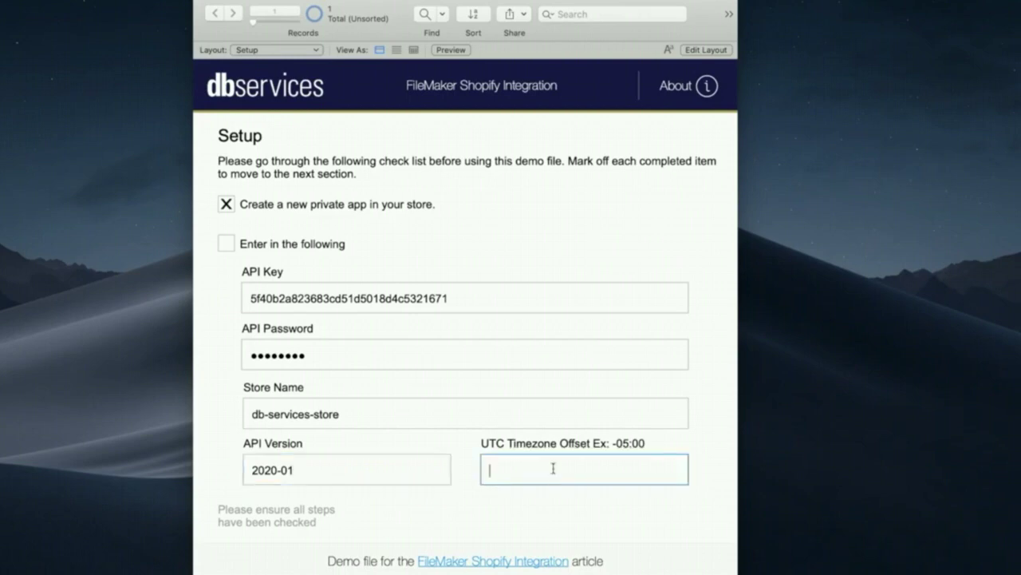
type("-05:00")
left_click(604, 520)
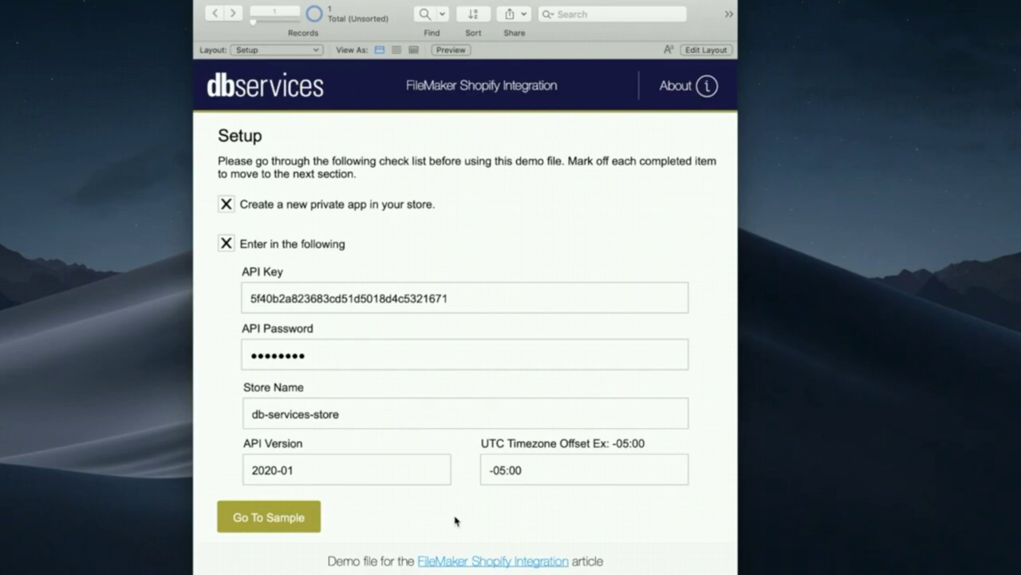
- Switch to the Sample layout showing the empty Shopify Orders list
left_click(297, 520)
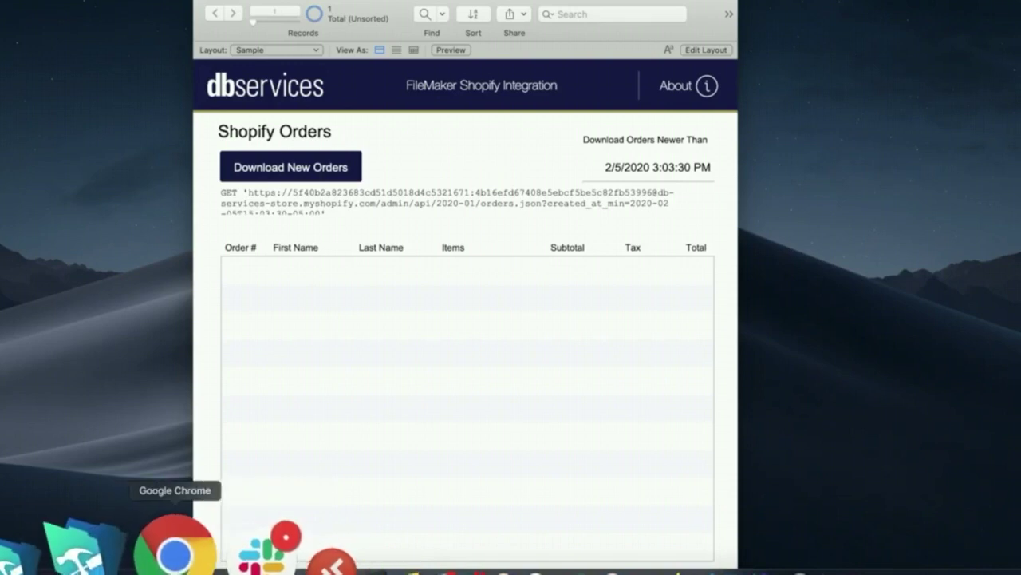
- Create draft order #D3 with FM QuickStart CRM and Inventory ($32.10) and choose Mark as paid
left_click(177, 551)
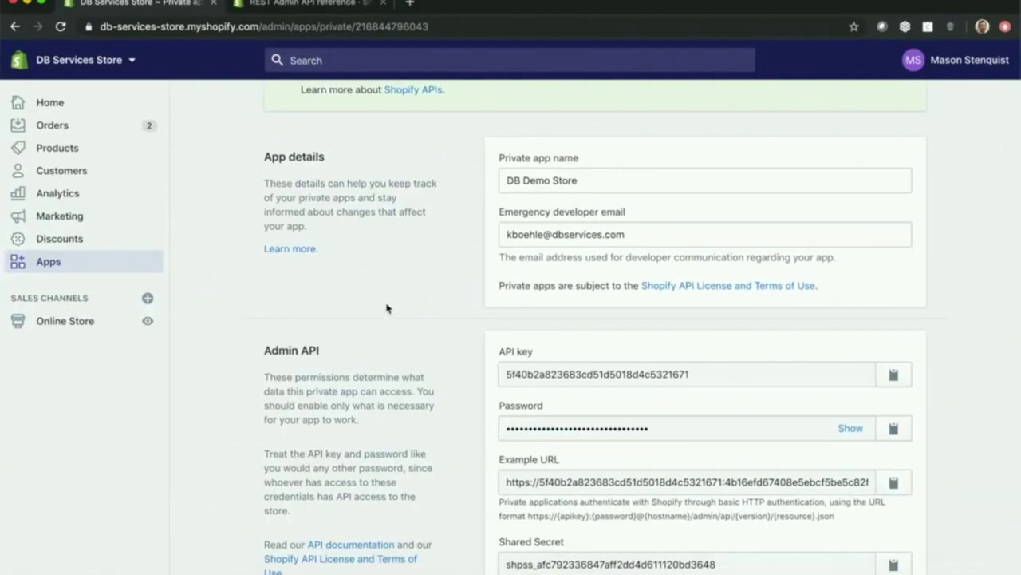
scroll(387, 308, "up", 4)
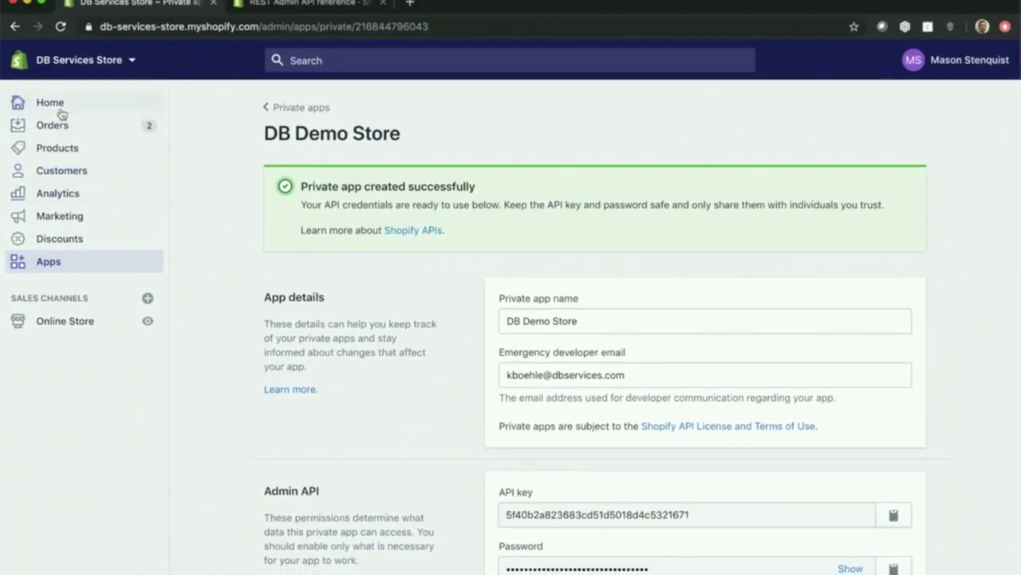
left_click(63, 127)
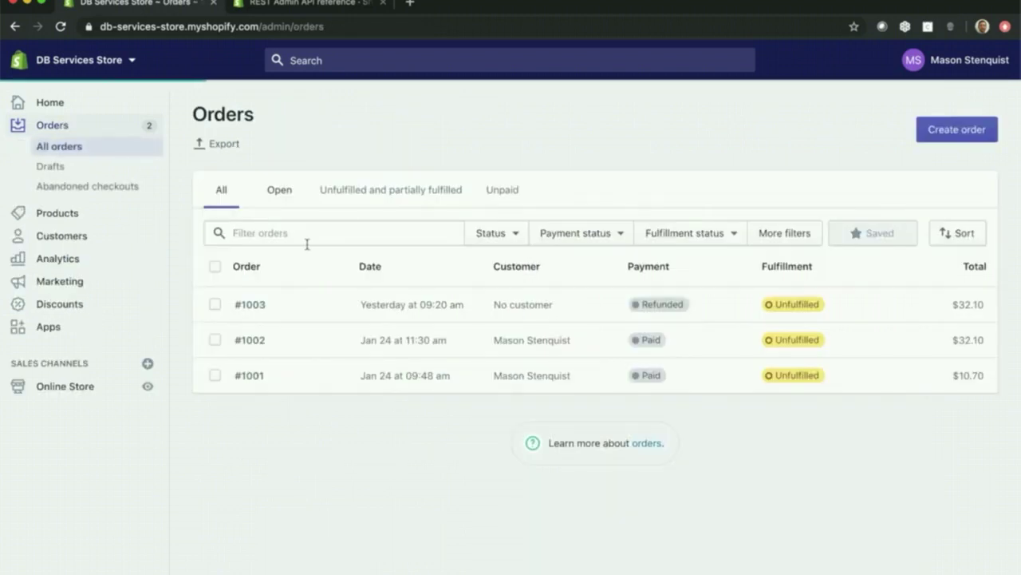
left_click(957, 131)
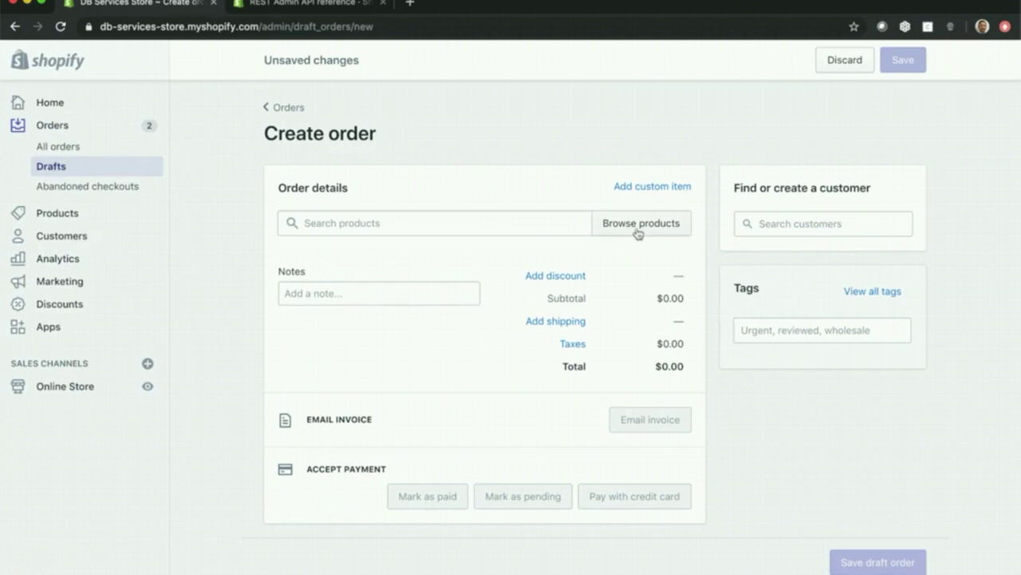
left_click(637, 231)
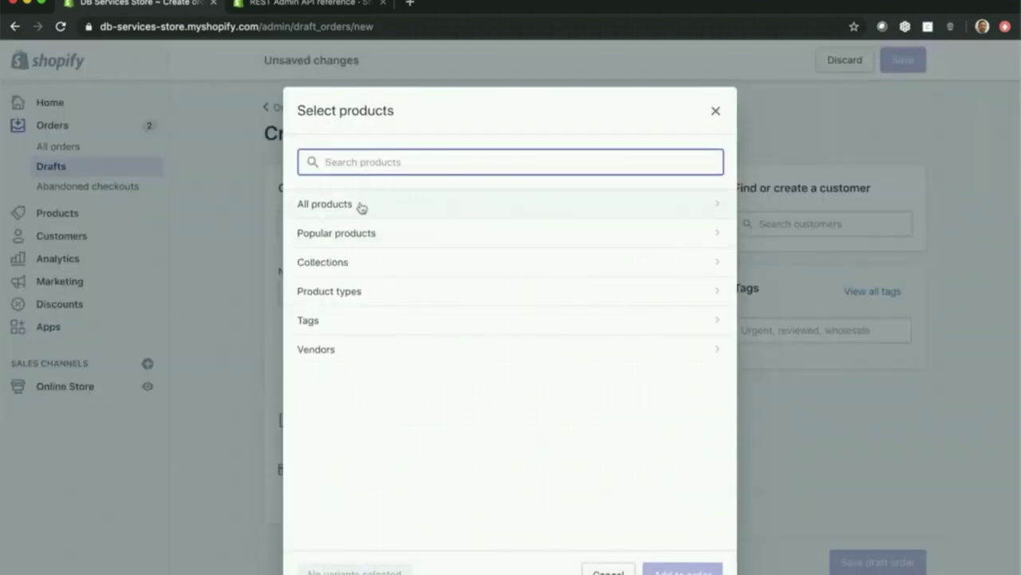
left_click(360, 206)
left_click(309, 208)
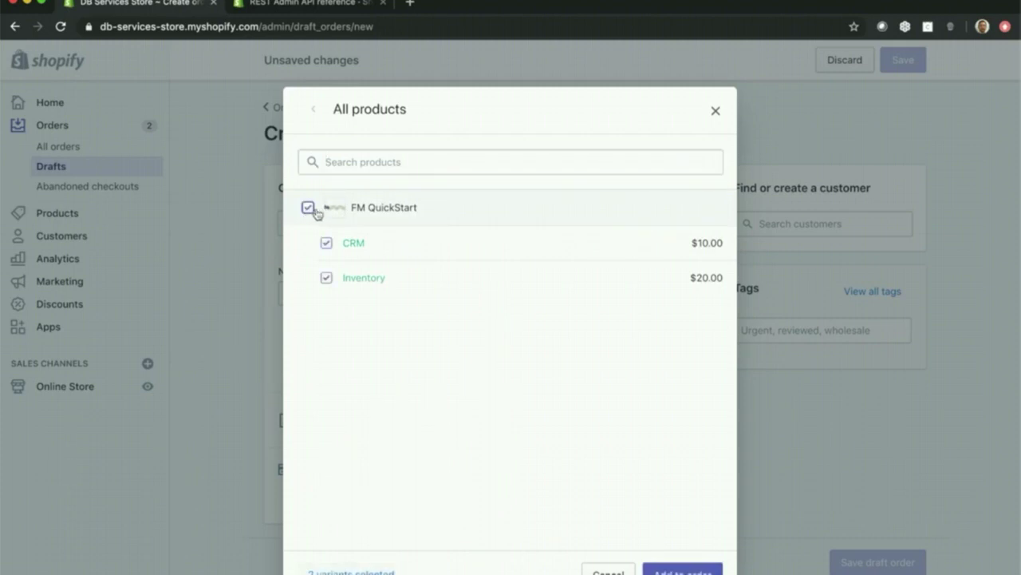
left_click(682, 572)
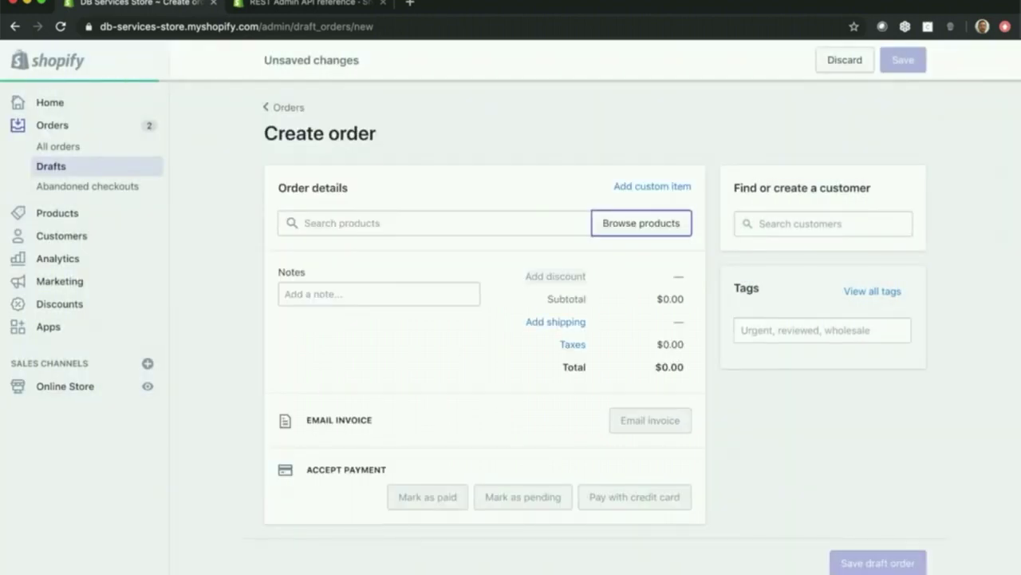
scroll(484, 454, "down", 3)
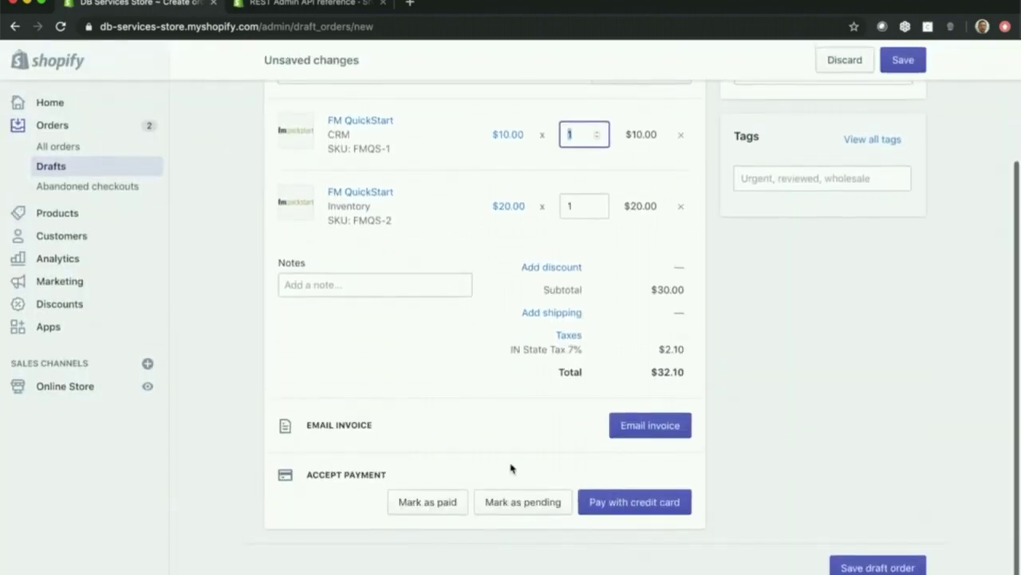
left_click(450, 498)
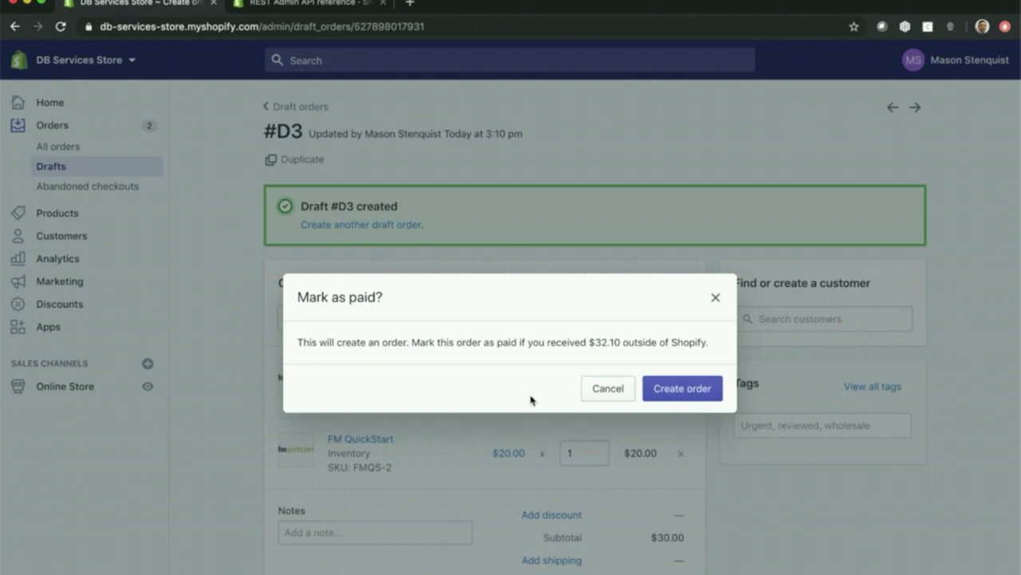
- Confirm the paid order #1005 and view it atop the All orders list
left_click(701, 397)
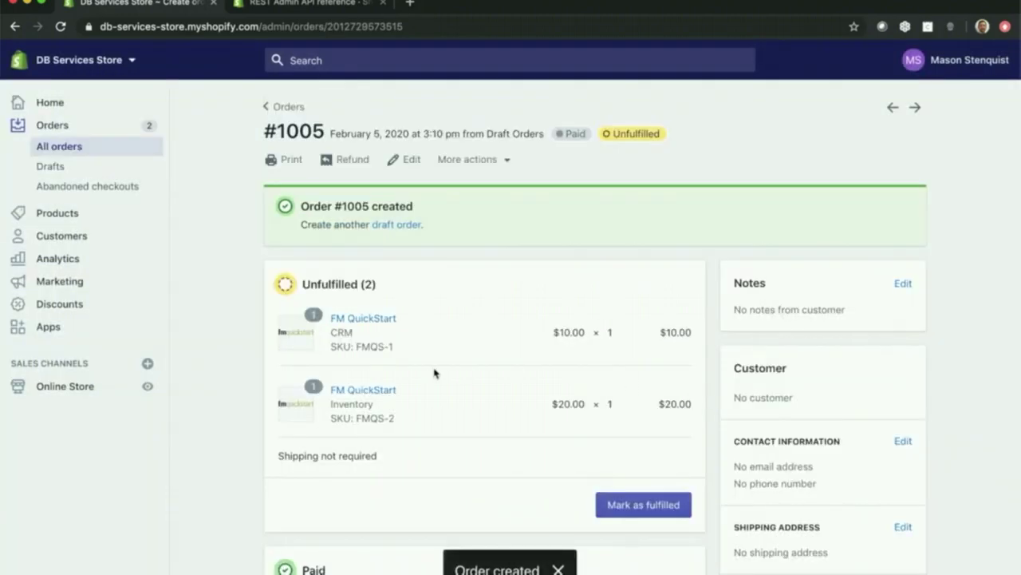
scroll(435, 373, "down", 5)
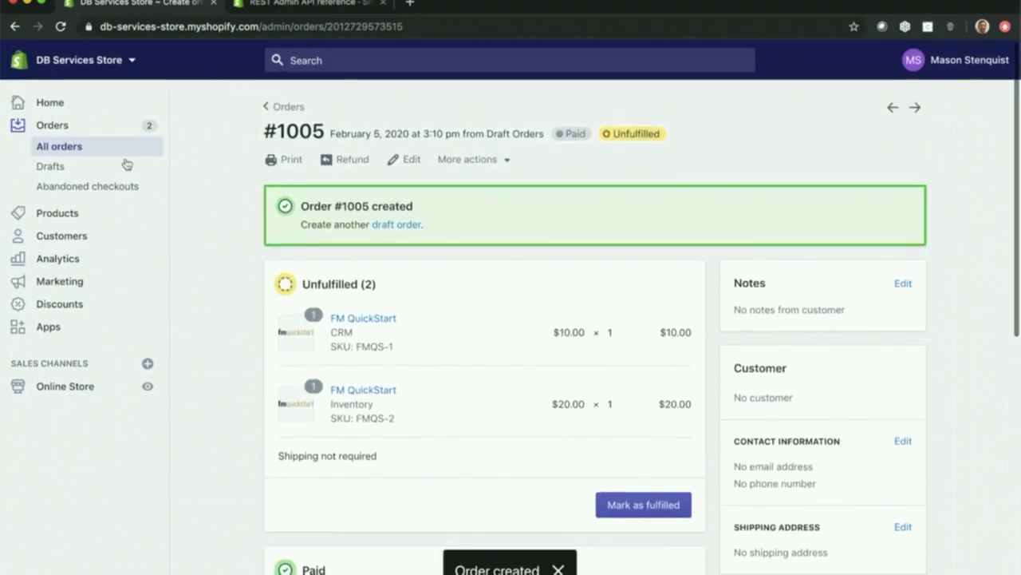
left_click(73, 141)
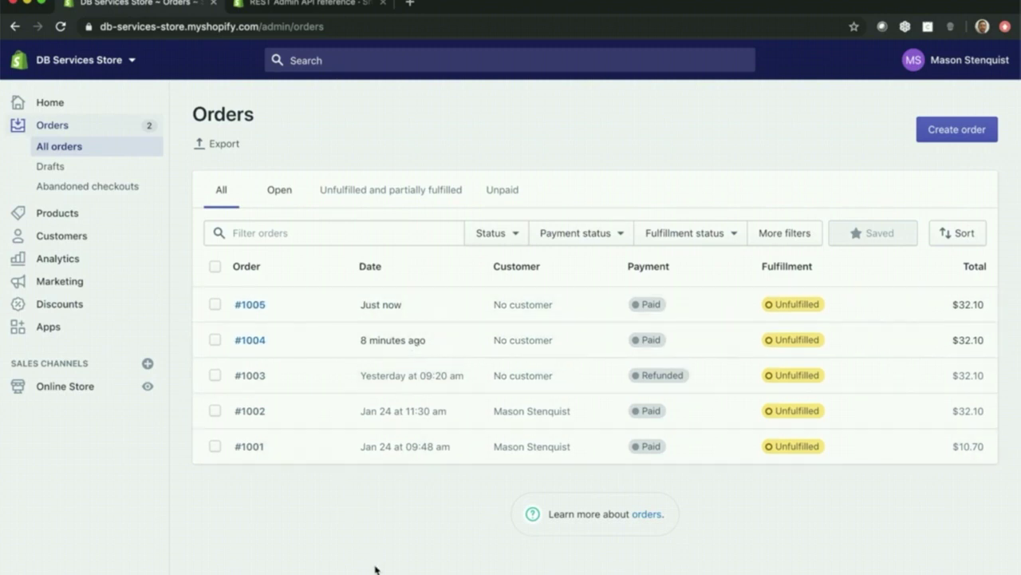
mouse_move(375, 572)
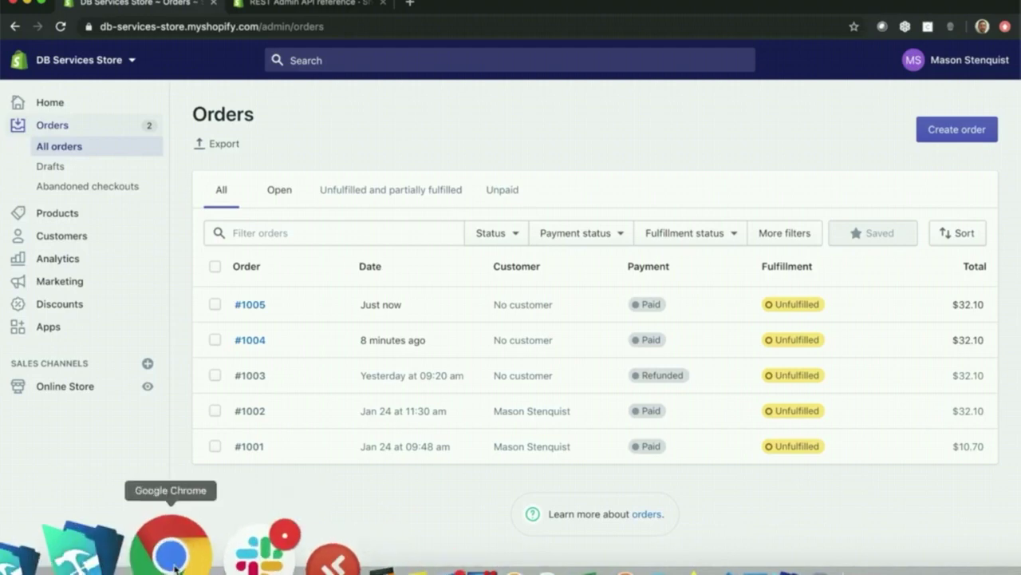
- Back in FileMaker, download new orders so order 1005 appears at $32.10
left_click(27, 3)
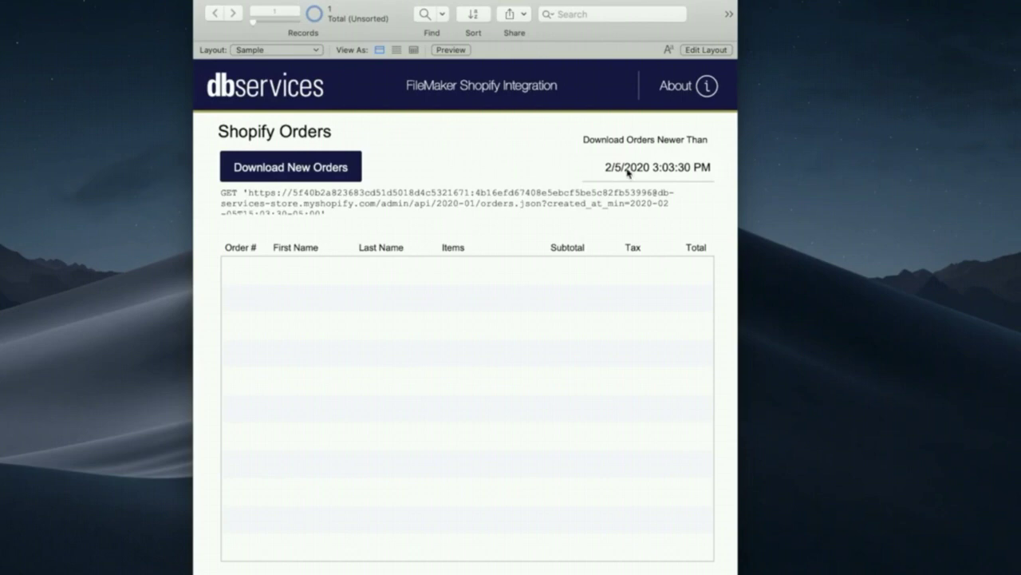
left_click(325, 171)
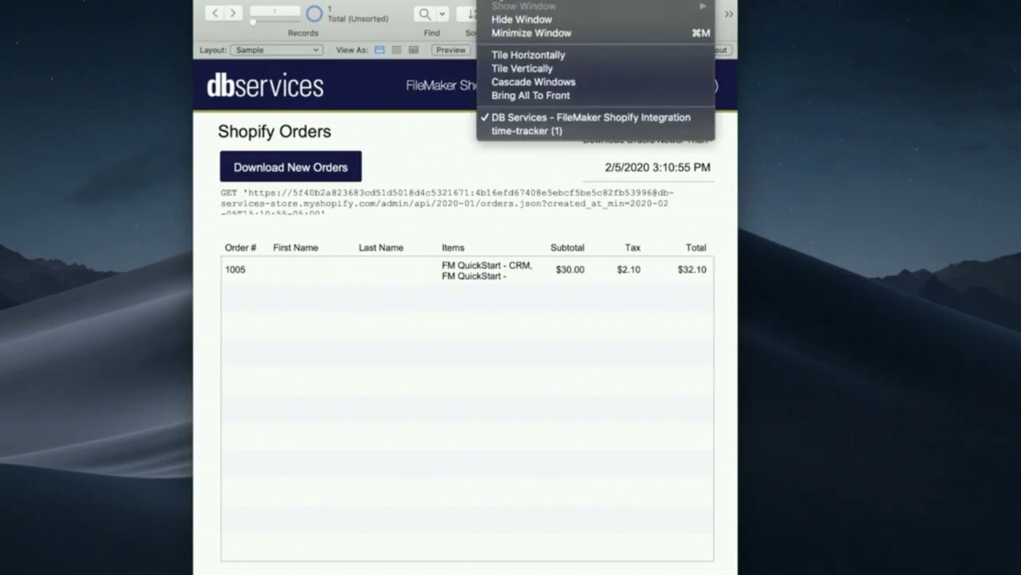
left_click(433, 119)
left_click(271, 67)
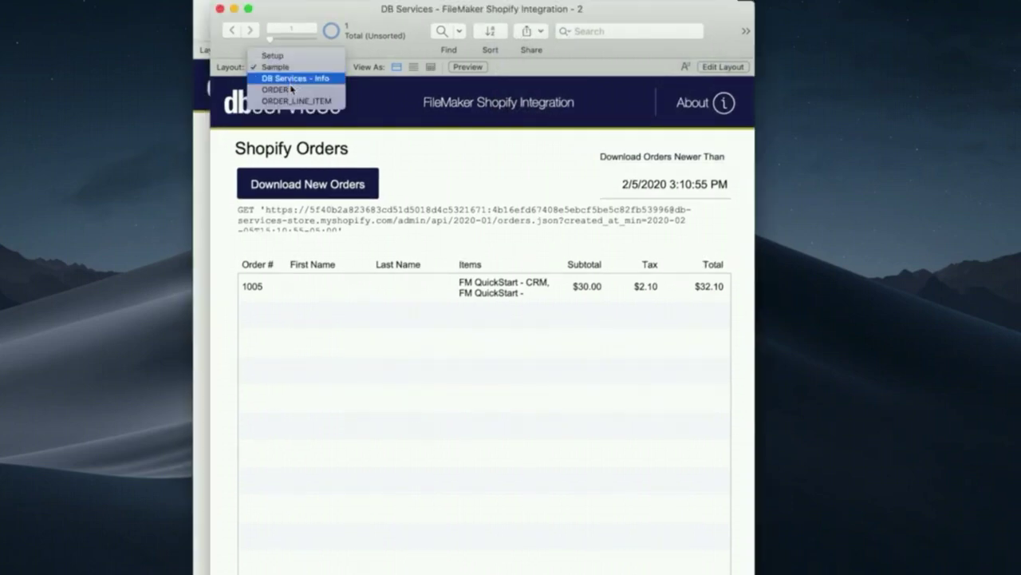
left_click(289, 89)
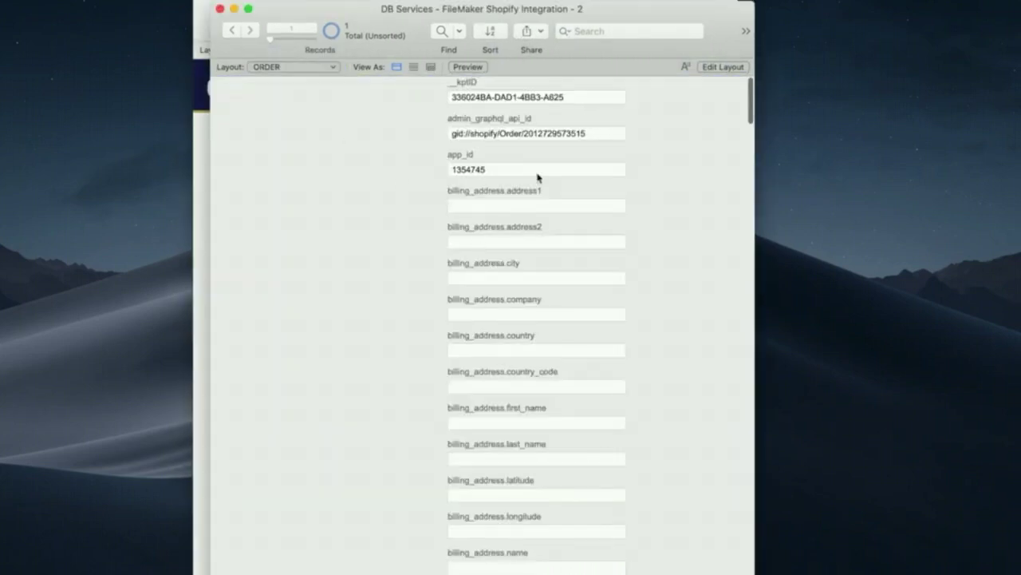
scroll(538, 177, "down", 20)
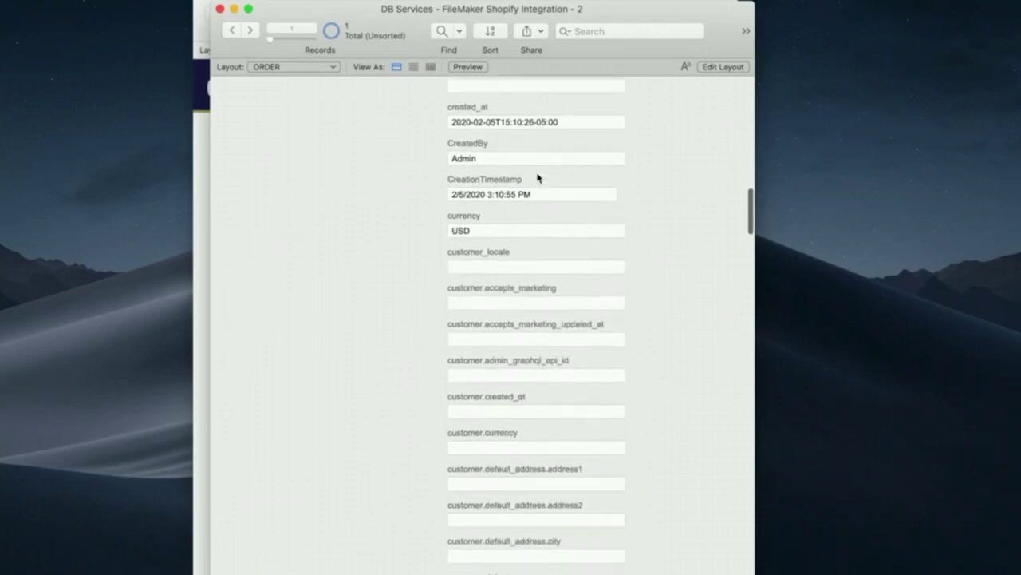
scroll(538, 177, "down", 20)
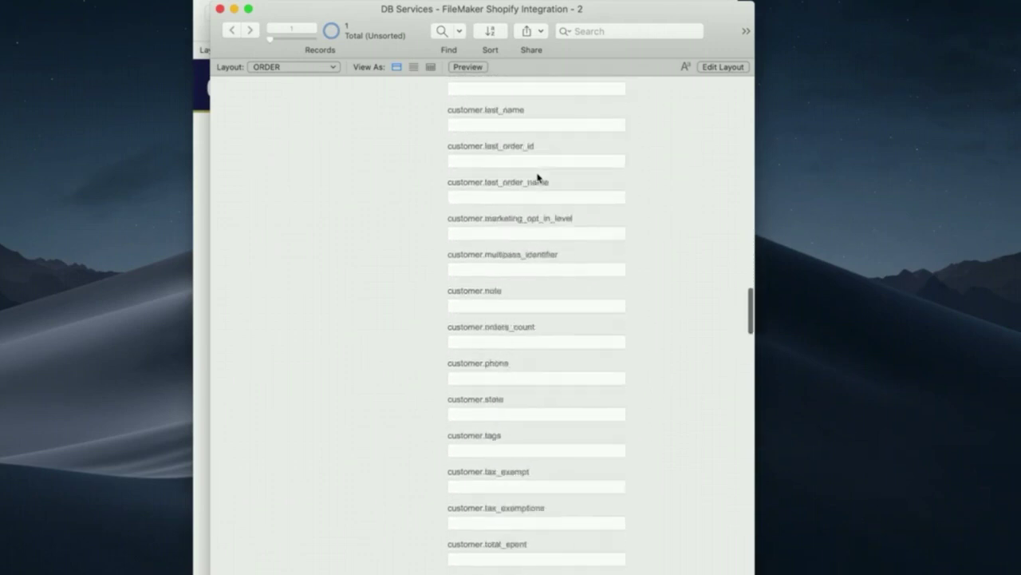
scroll(538, 178, "down", 20)
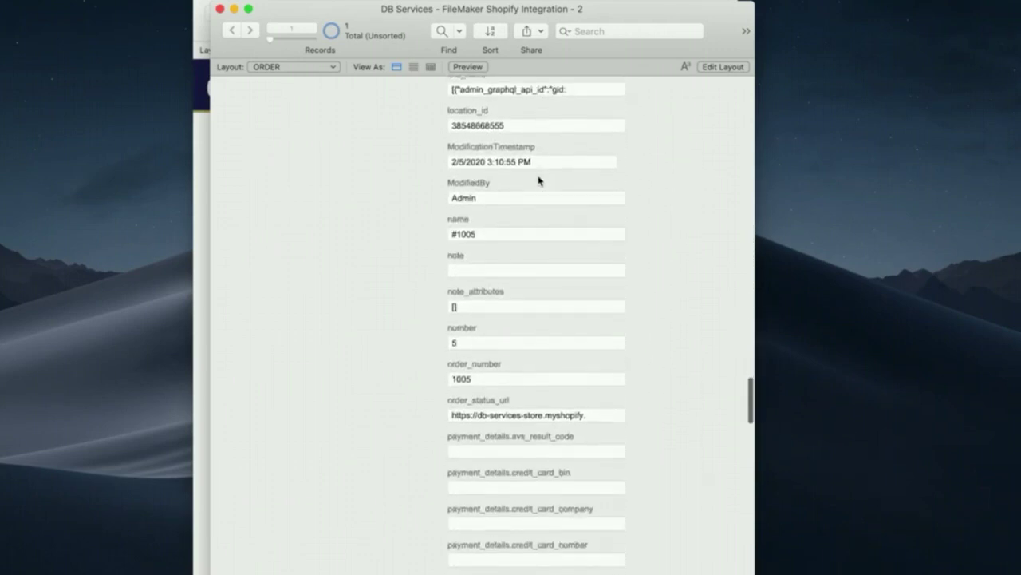
scroll(538, 181, "down", 20)
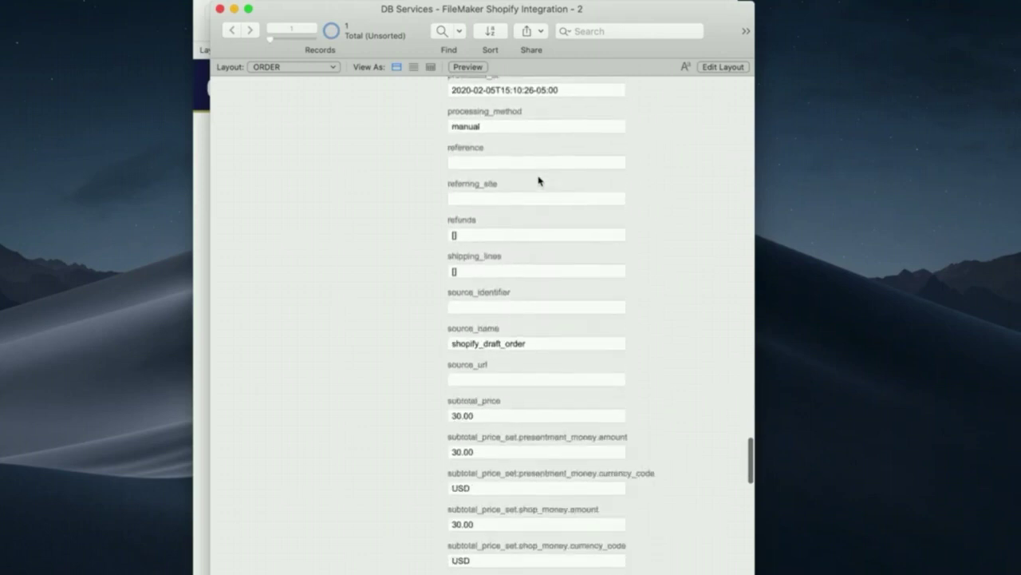
scroll(538, 181, "down", 20)
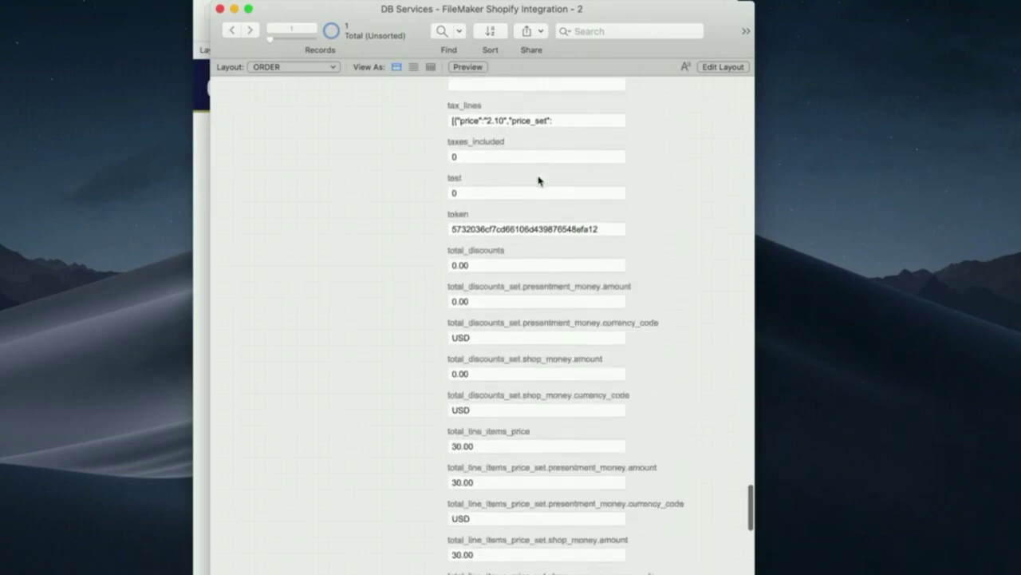
scroll(538, 181, "down", 20)
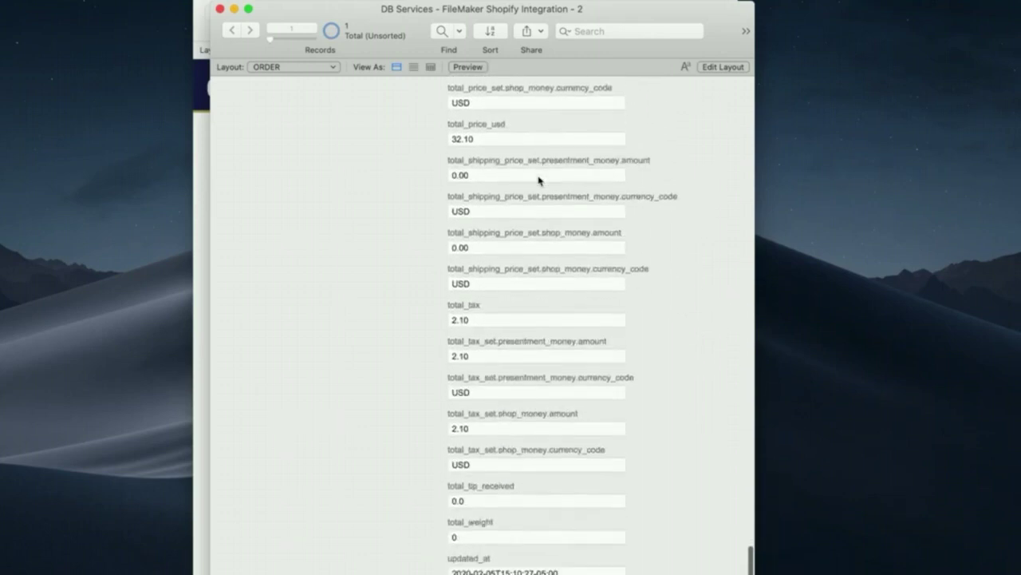
scroll(537, 181, "down", 1)
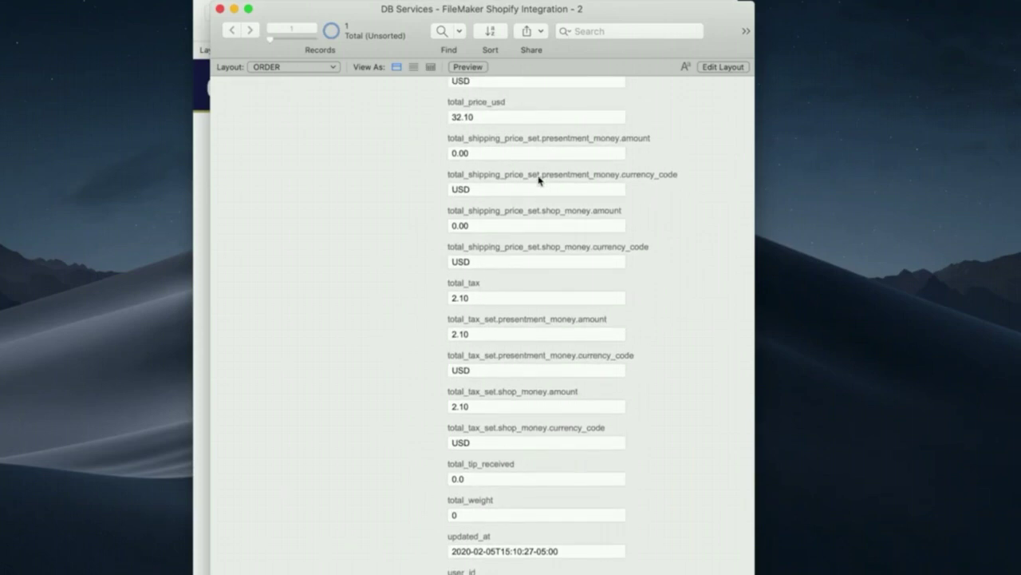
- Inspect the ORDER_LINE_ITEM layout's records, then bring the Shopify Orders window forward
left_click(327, 70)
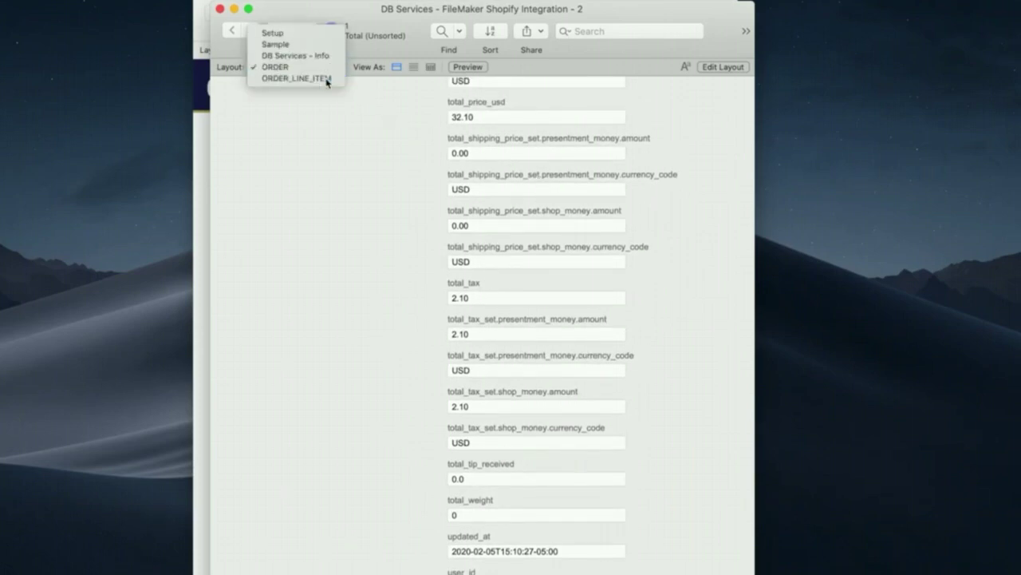
left_click(324, 81)
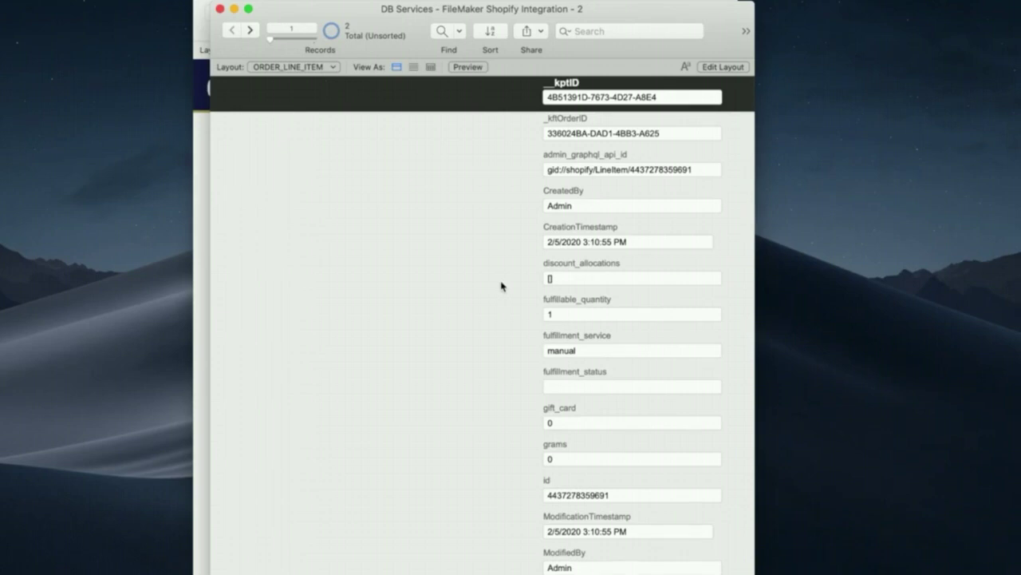
scroll(502, 286, "down", 15)
scroll(502, 286, "down", 1)
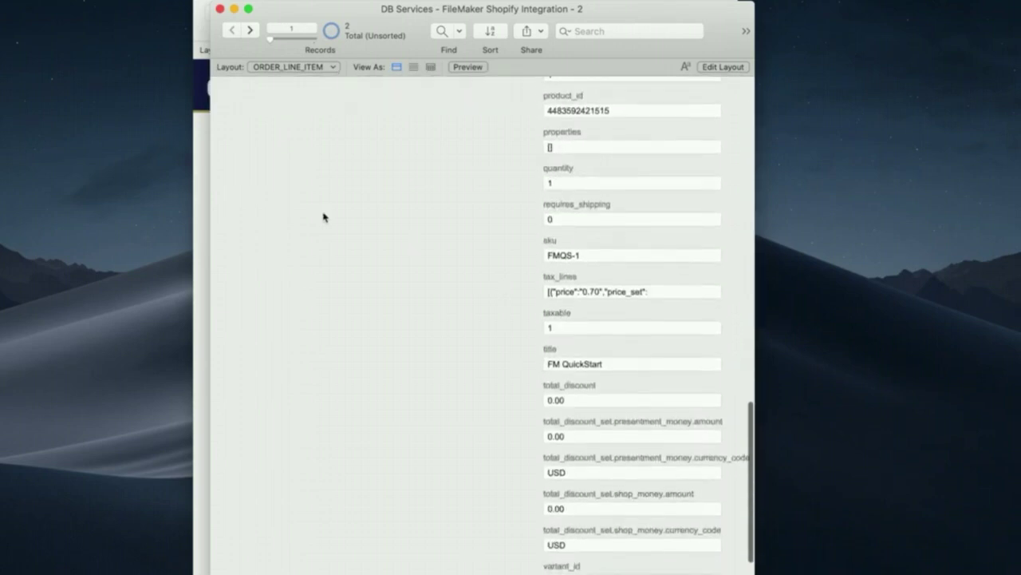
left_click(204, 162)
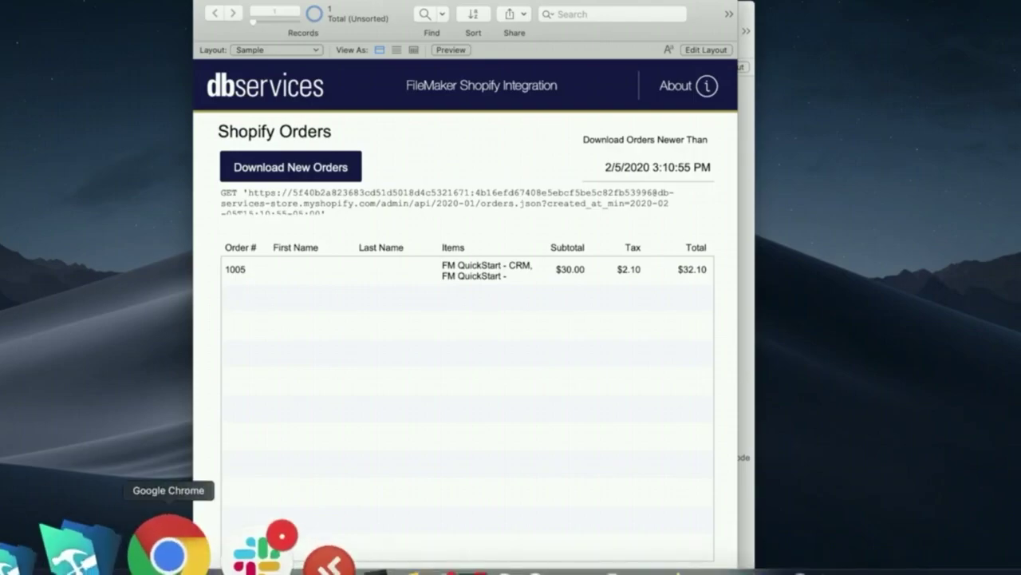
- In Chrome's REST Admin API reference, open the Orders section listing Abandoned checkouts, DraftOrder, Order and Refund
left_click(167, 549)
left_click(279, 7)
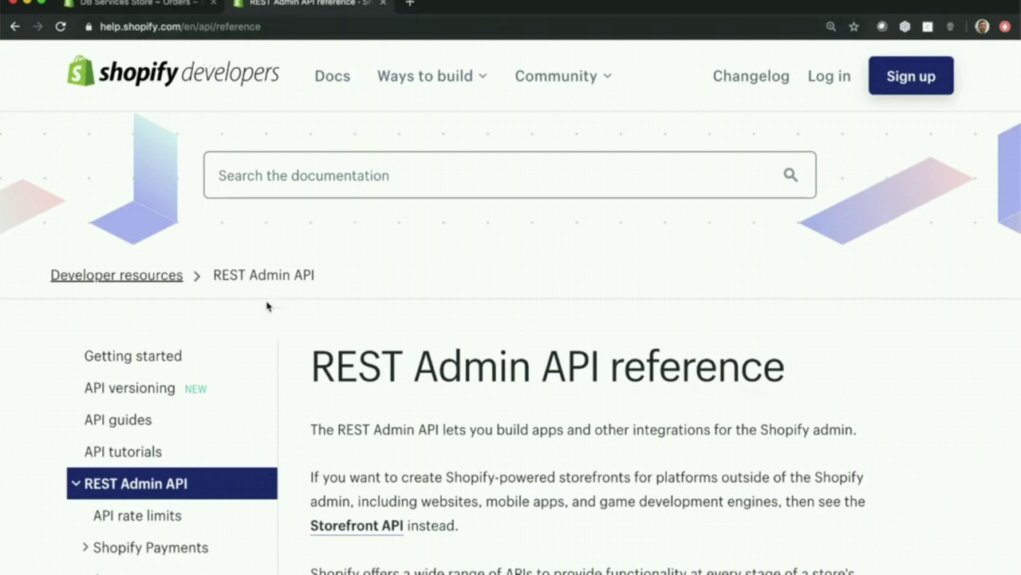
scroll(267, 304, "down", 5)
scroll(266, 306, "down", 3)
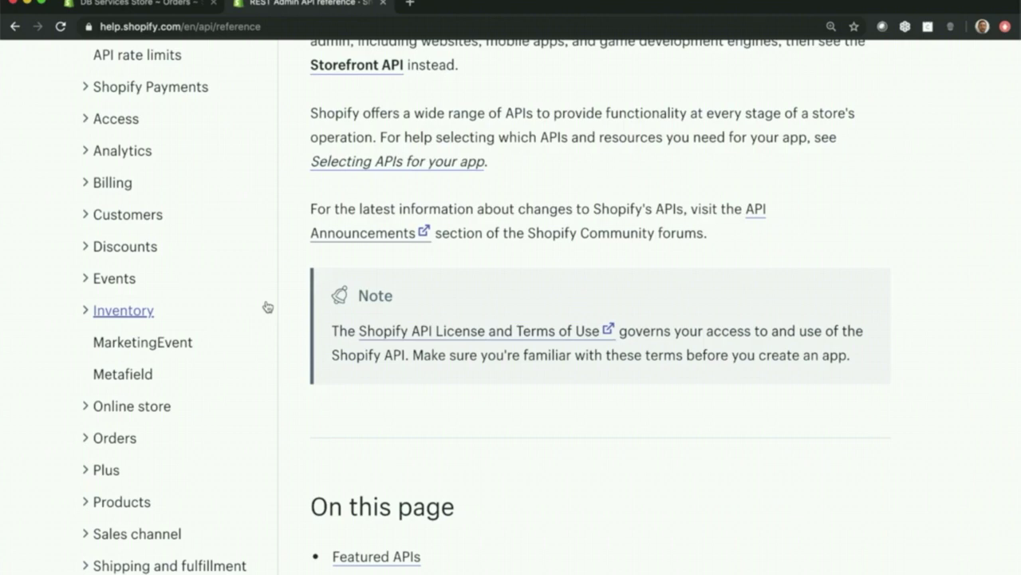
scroll(267, 306, "down", 3)
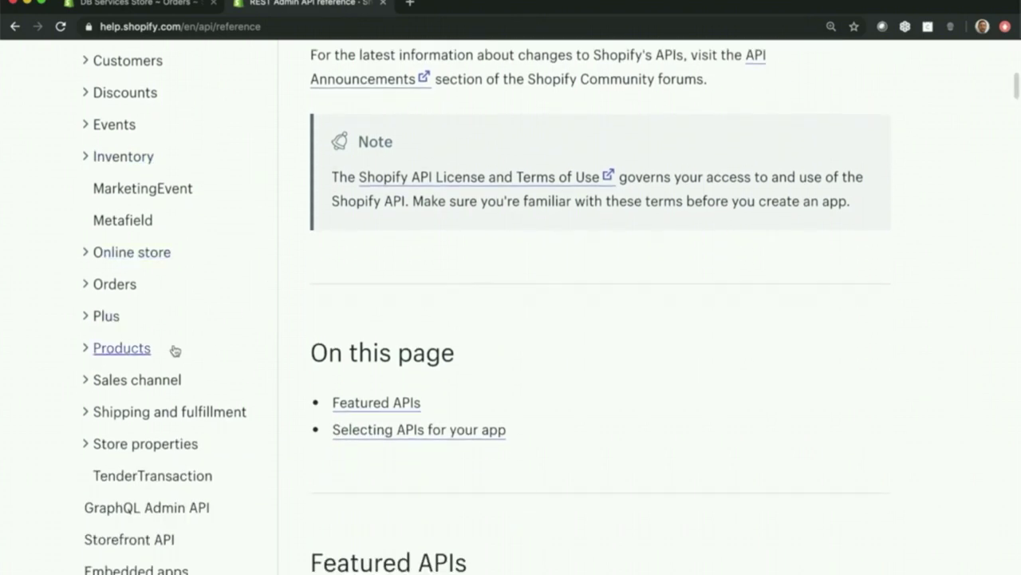
left_click(120, 289)
scroll(391, 407, "down", 6)
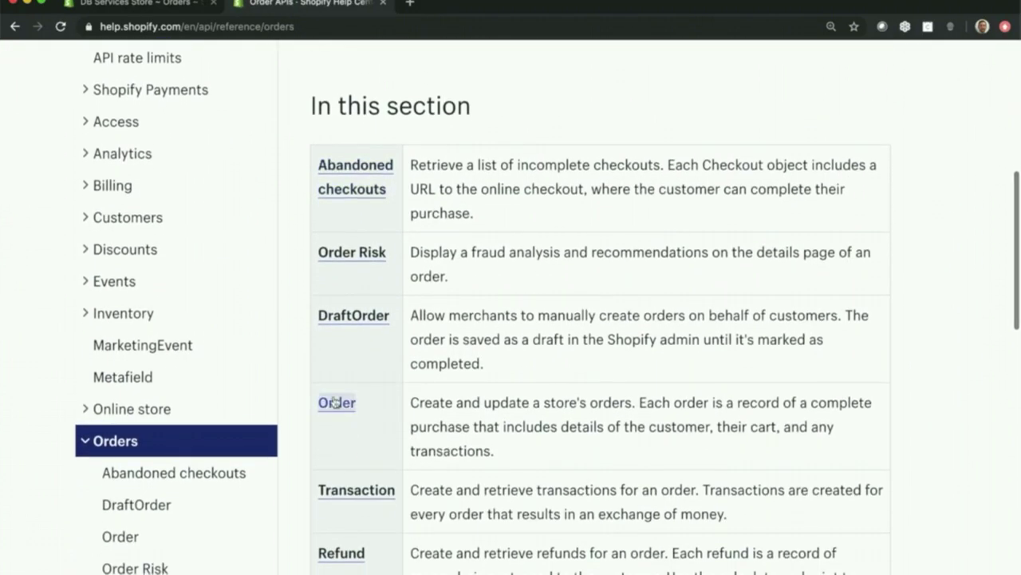
- Open the Order resource page and find its endpoint list, from GET orders.json to DELETE
left_click(359, 404)
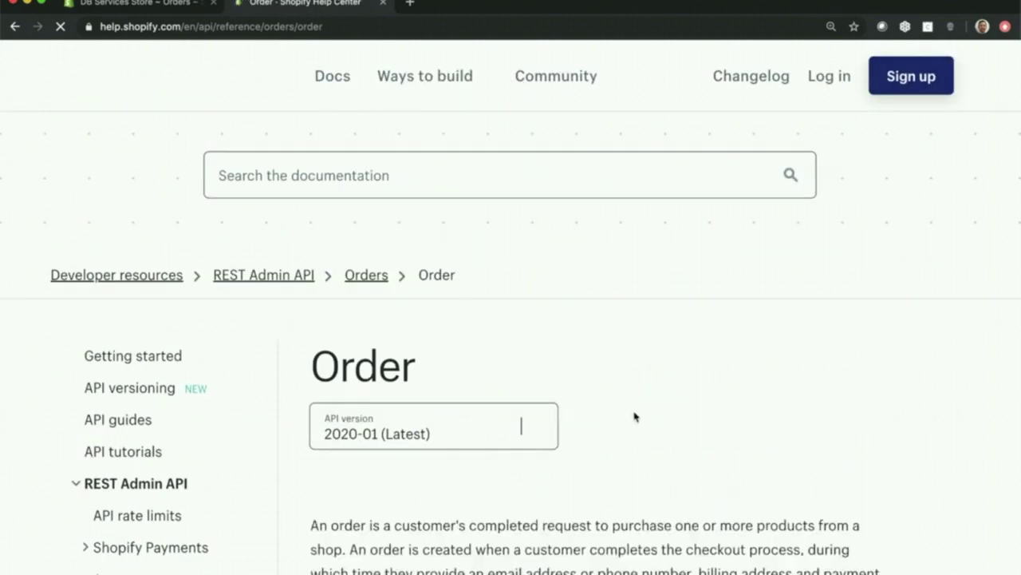
scroll(634, 415, "down", 6)
scroll(634, 411, "down", 15)
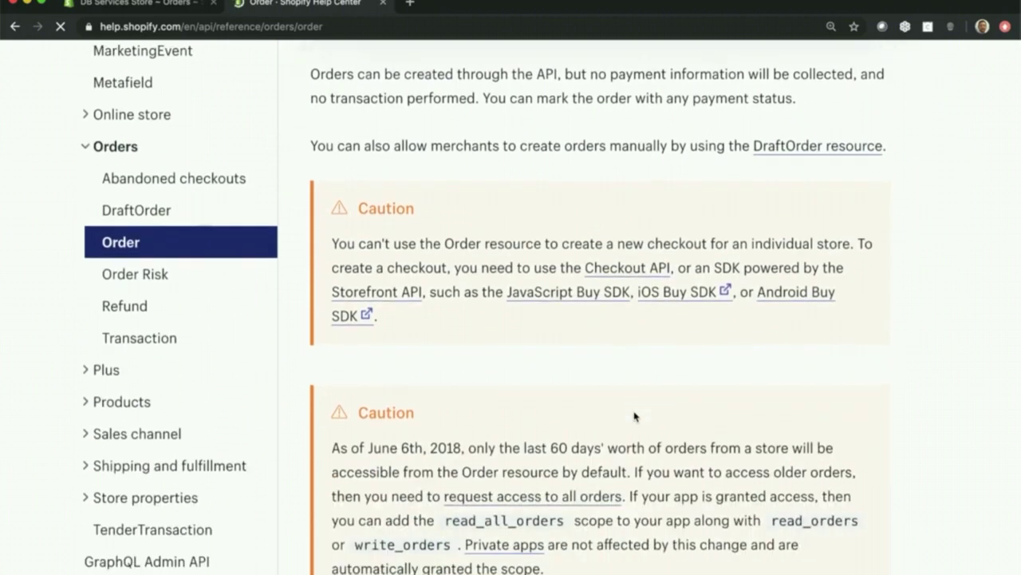
scroll(634, 412, "up", 3)
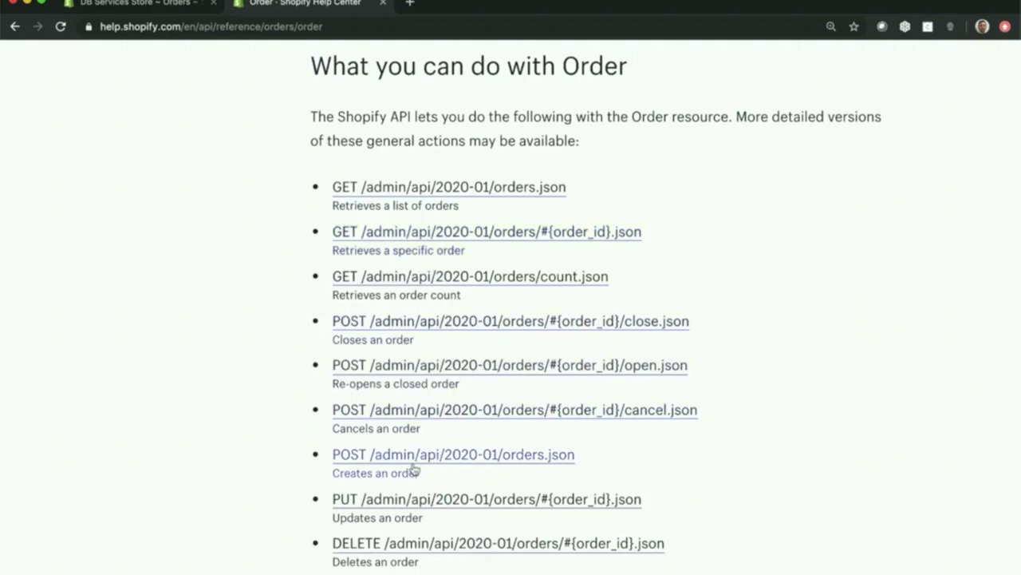
scroll(451, 551, "down", 5)
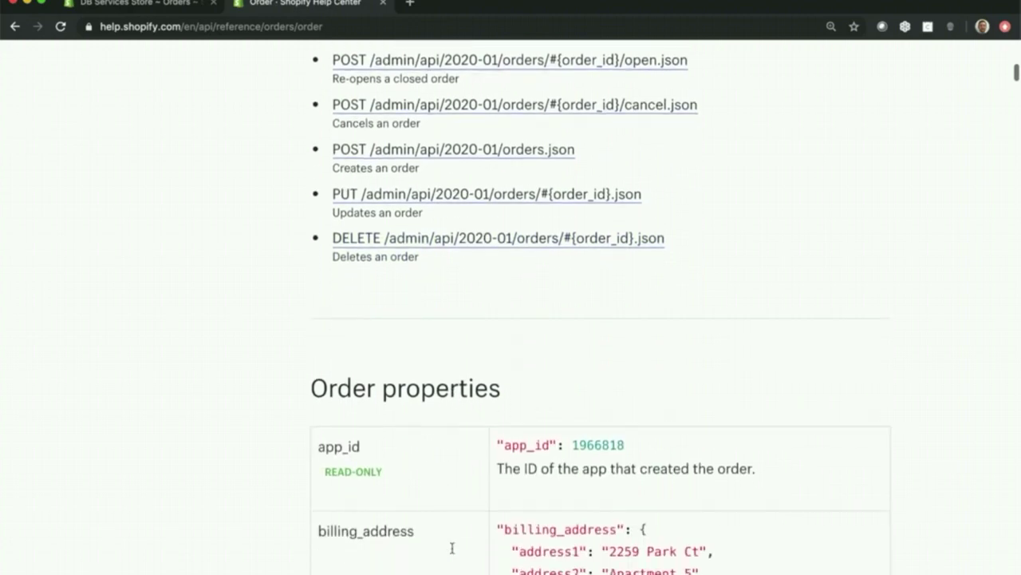
scroll(451, 549, "down", 3)
scroll(454, 551, "up", 5)
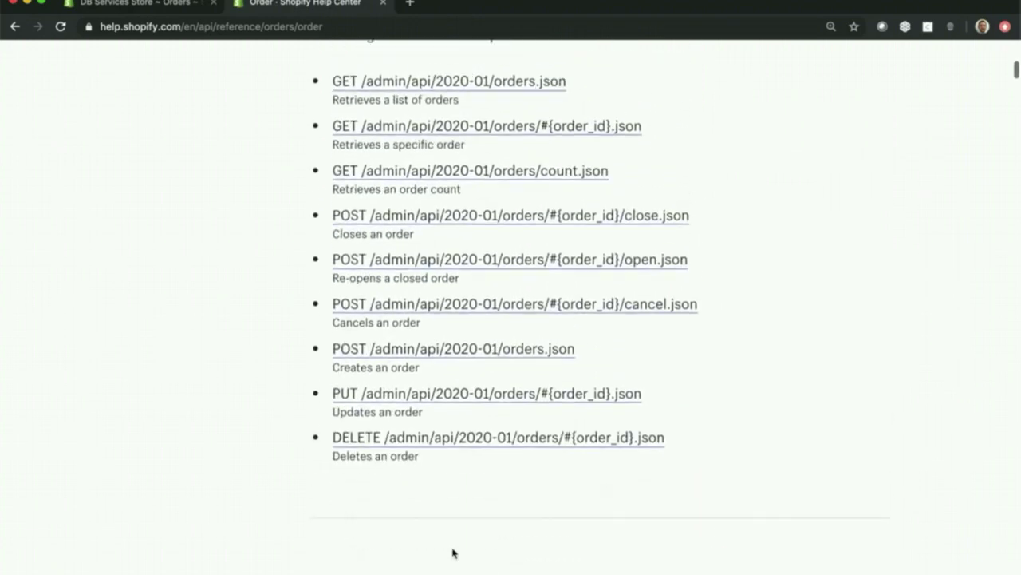
scroll(452, 552, "up", 2)
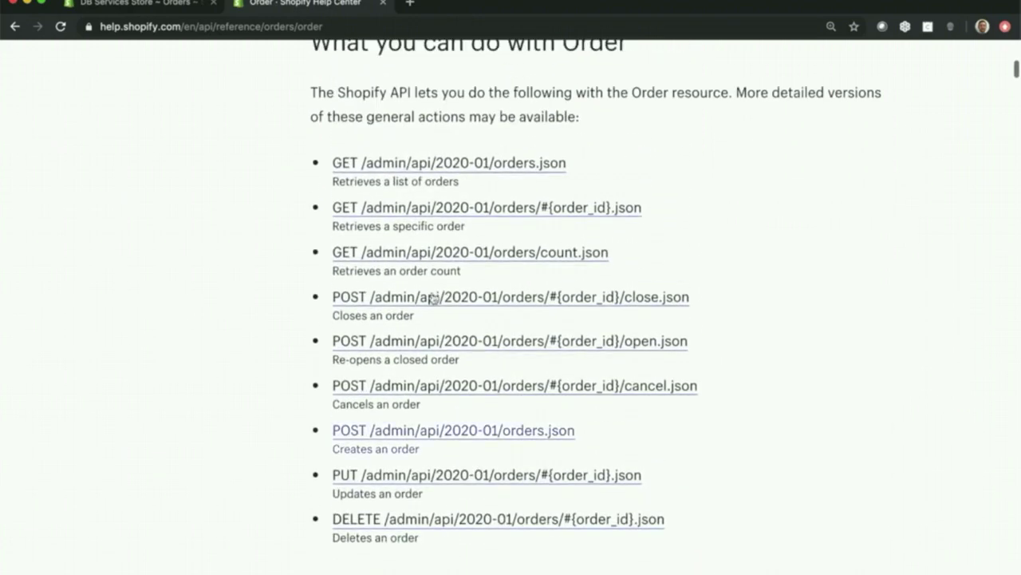
- Jump to the GET /admin/api/2020-01/orders.json endpoint and scroll to its 'Retrieve all orders' example
left_click(452, 165)
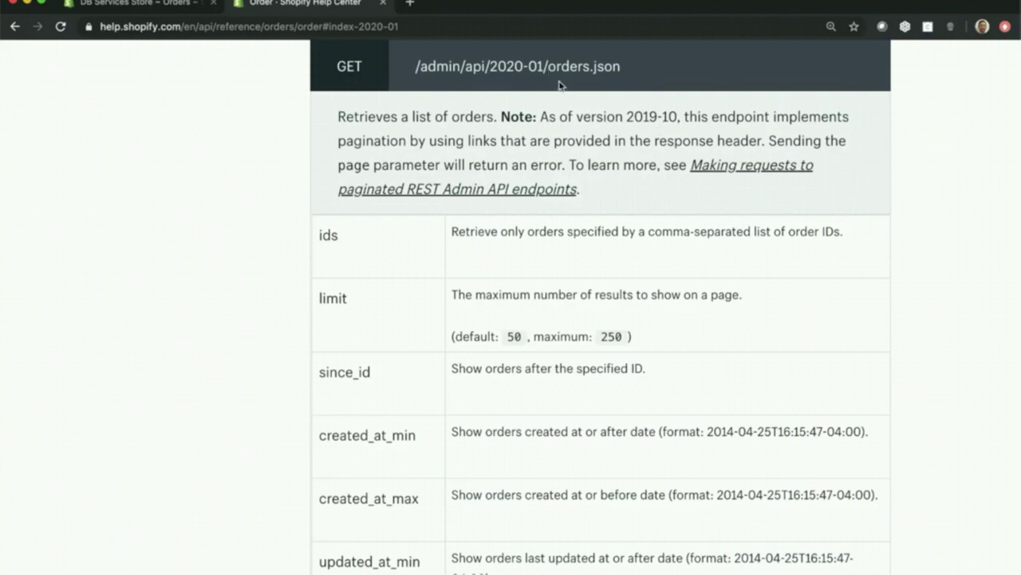
scroll(604, 147, "down", 2)
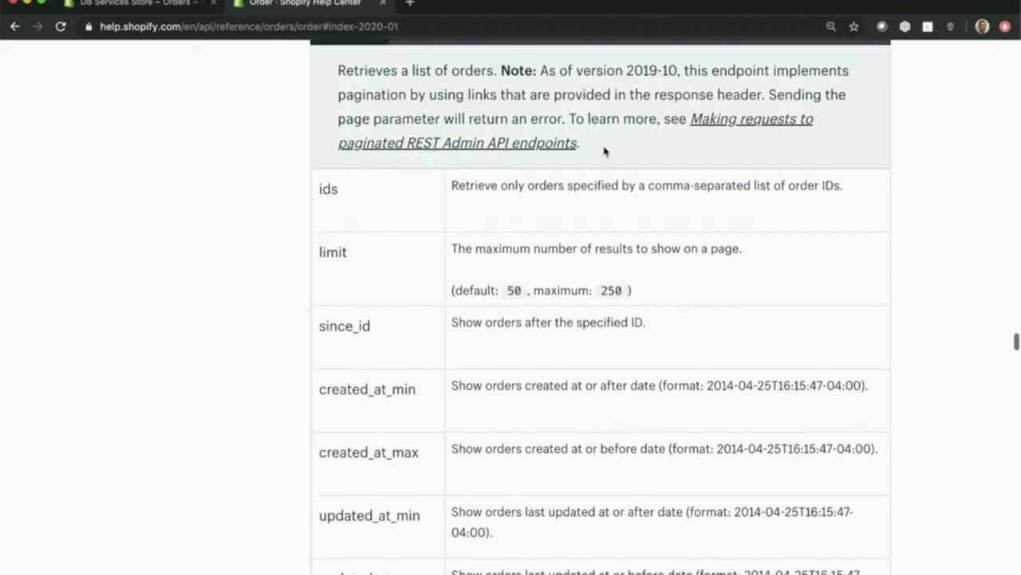
scroll(604, 151, "up", 3)
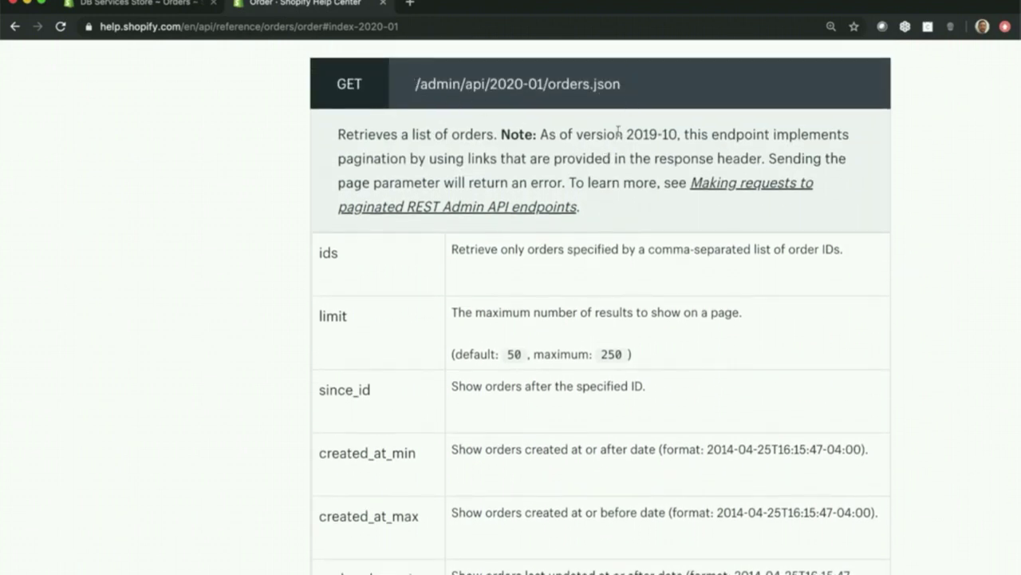
scroll(648, 176, "down", 15)
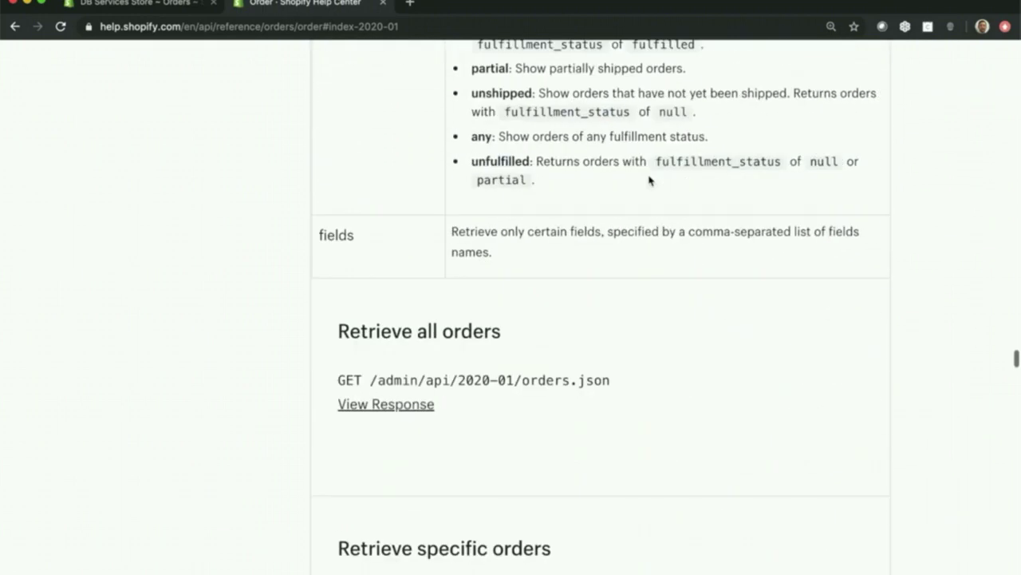
scroll(649, 181, "down", 1)
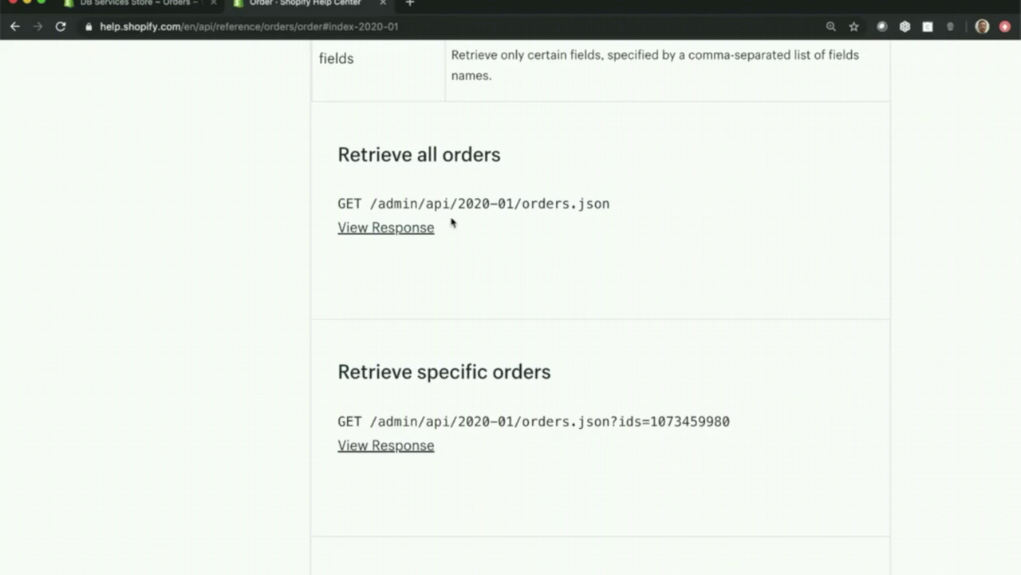
- Expand the 'Retrieve all orders' sample JSON response and start reading through it
left_click(386, 231)
scroll(503, 308, "down", 6)
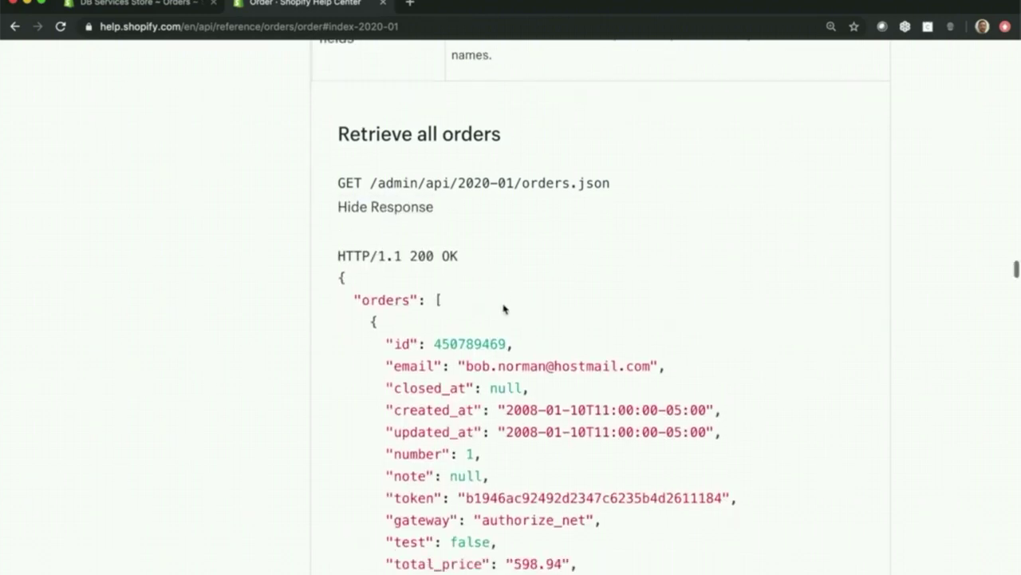
scroll(504, 308, "down", 10)
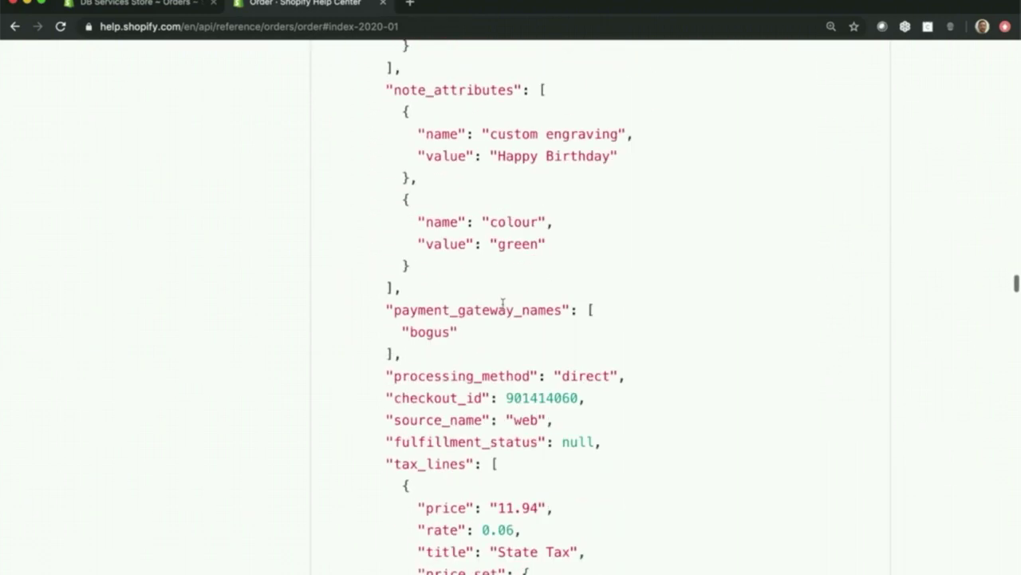
scroll(502, 303, "down", 10)
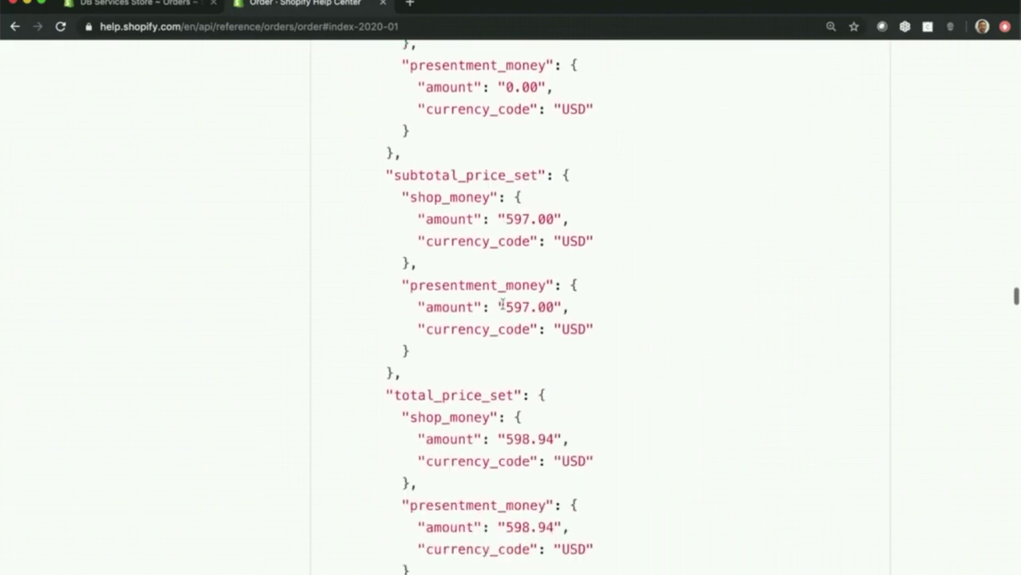
scroll(503, 303, "down", 10)
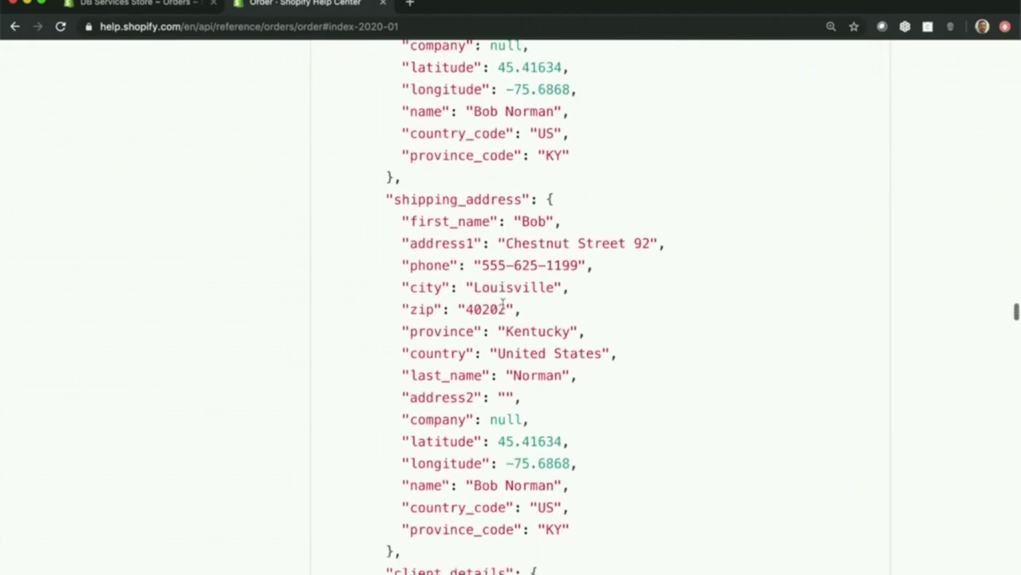
scroll(503, 302, "down", 10)
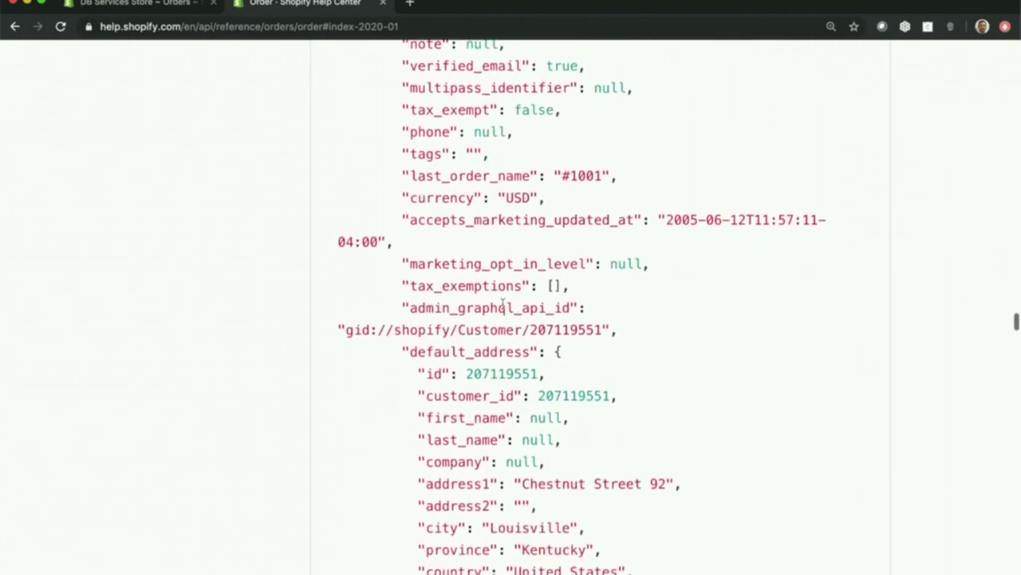
scroll(503, 303, "down", 12)
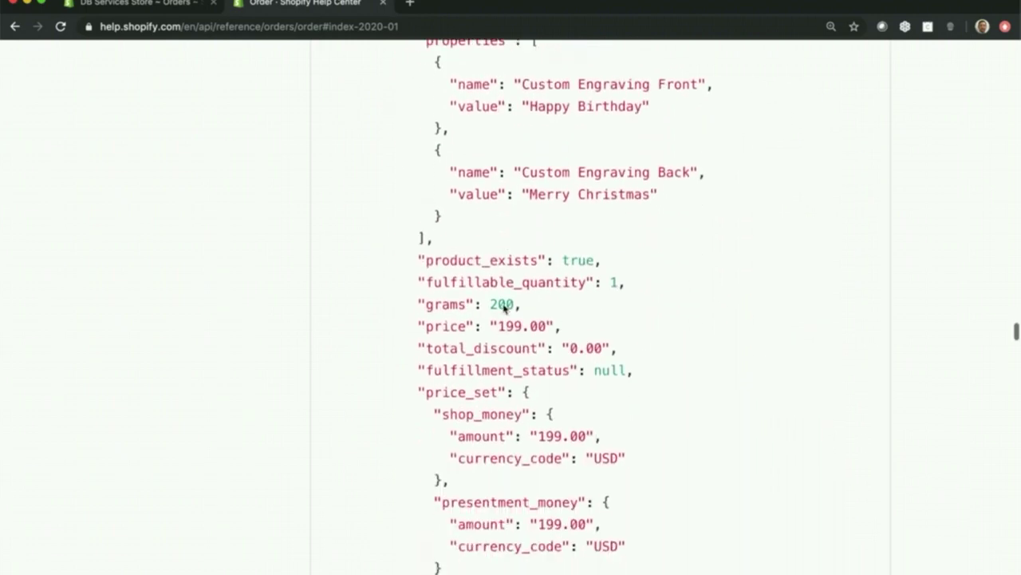
scroll(502, 307, "down", 12)
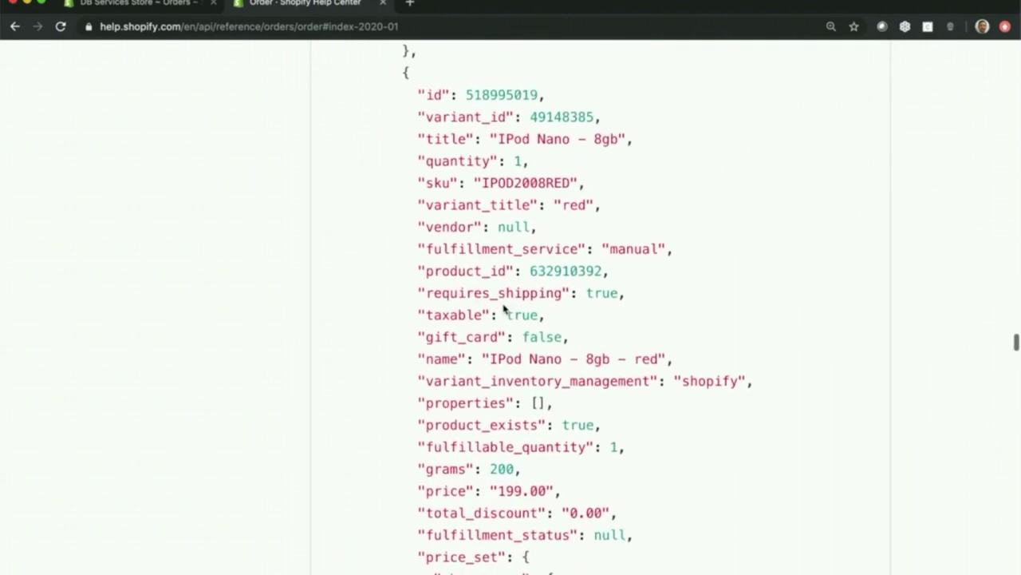
- Continue down the order JSON until the 'Retrieve specific orders' example appears
scroll(503, 307, "down", 12)
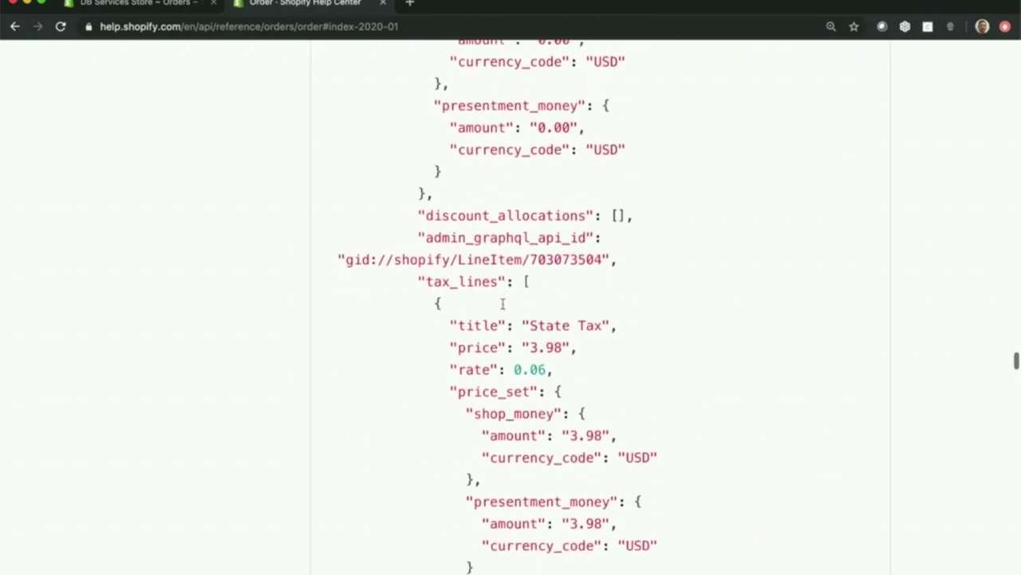
scroll(503, 304, "down", 12)
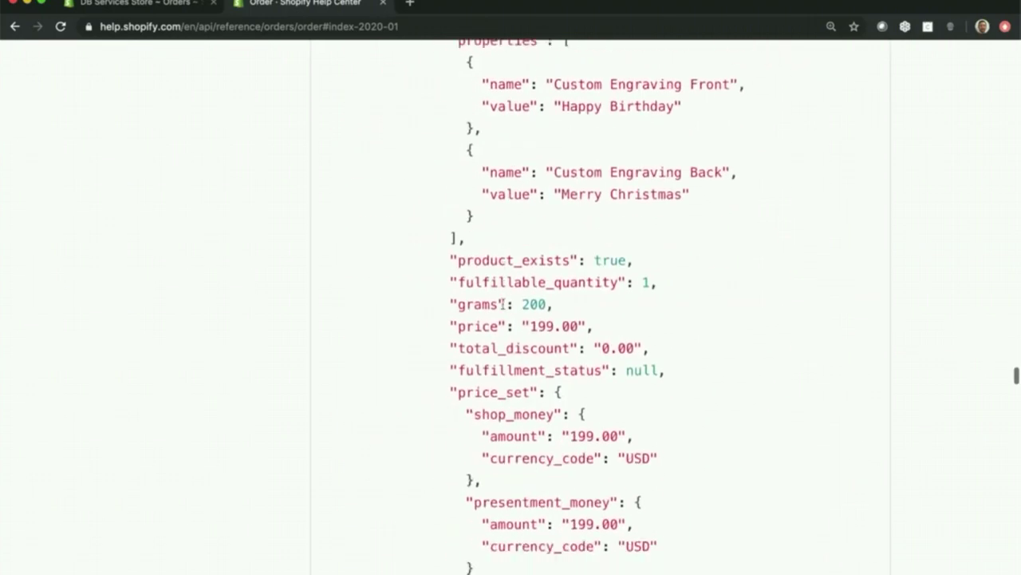
scroll(502, 305, "down", 12)
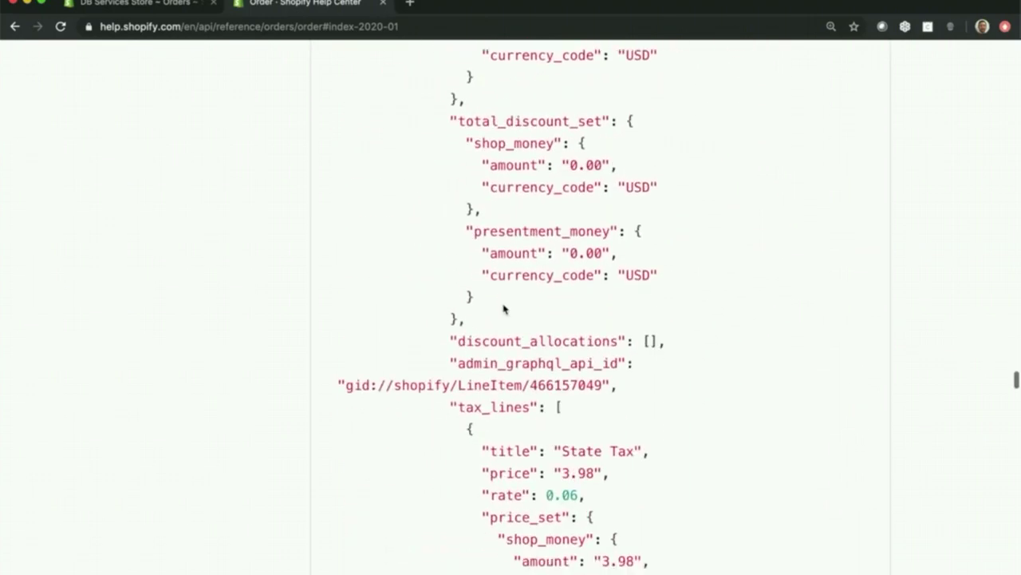
scroll(503, 308, "down", 3)
scroll(502, 303, "down", 15)
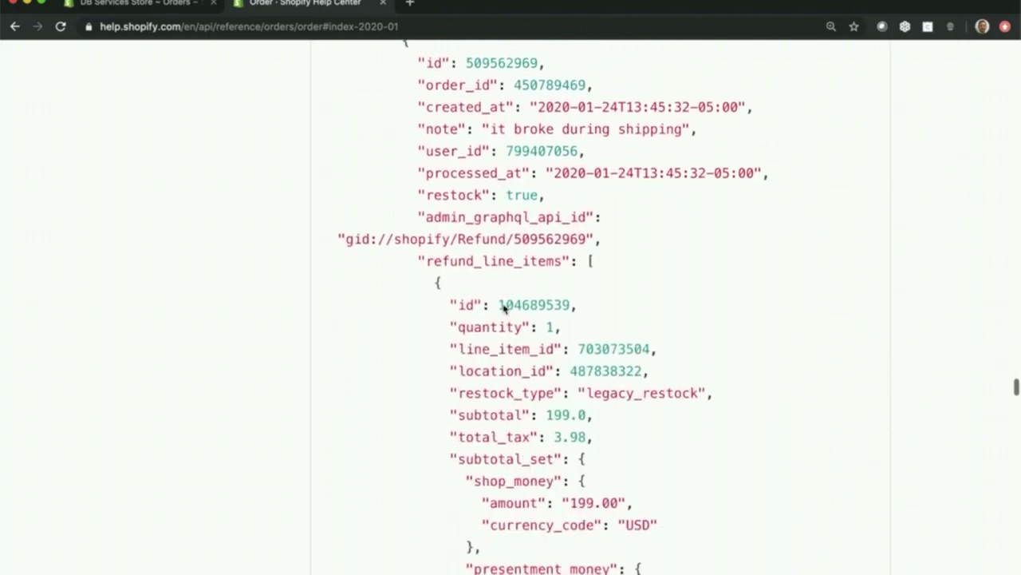
scroll(502, 304, "down", 20)
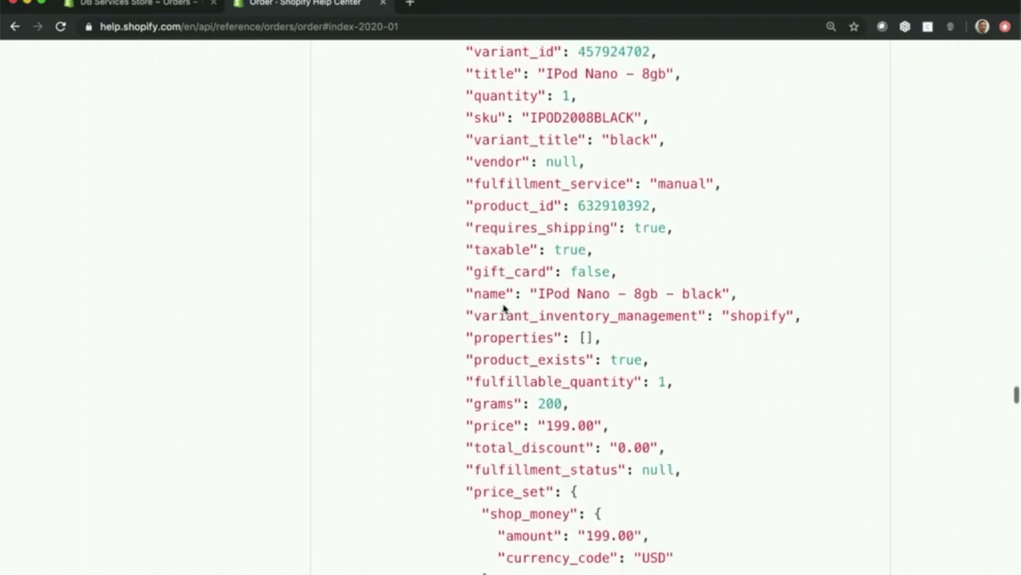
scroll(503, 309, "down", 20)
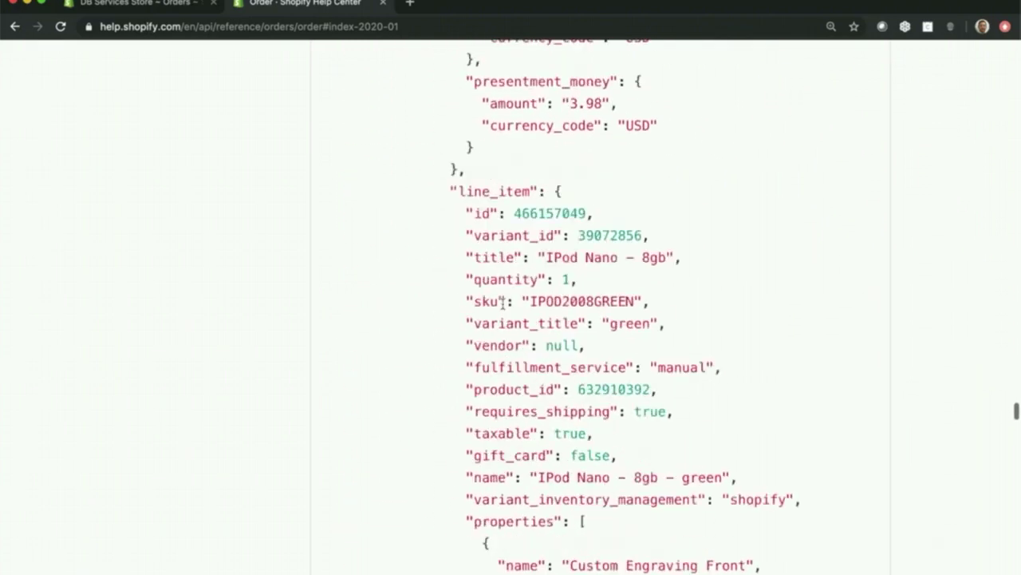
scroll(503, 303, "down", 20)
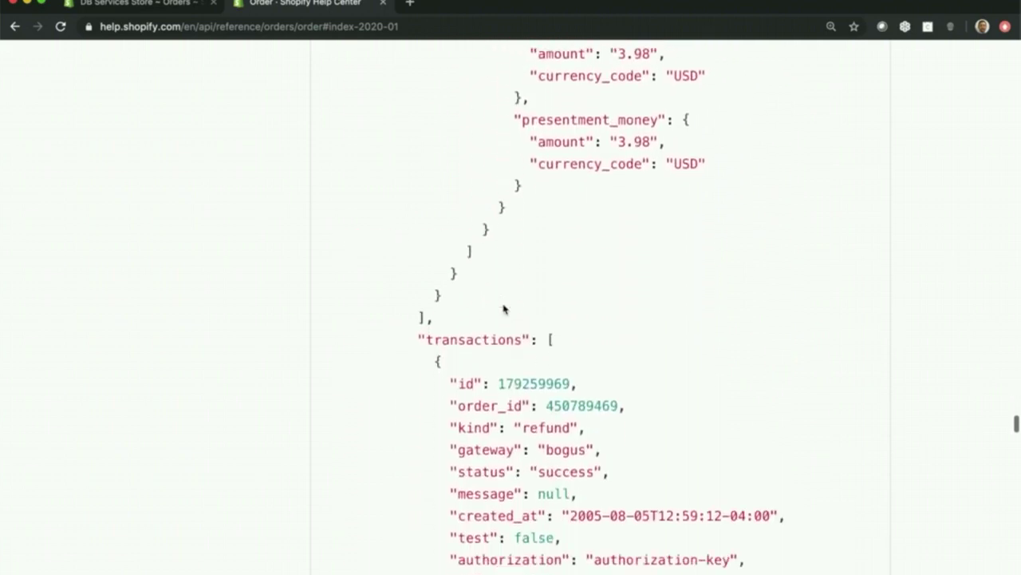
scroll(503, 308, "up", 6)
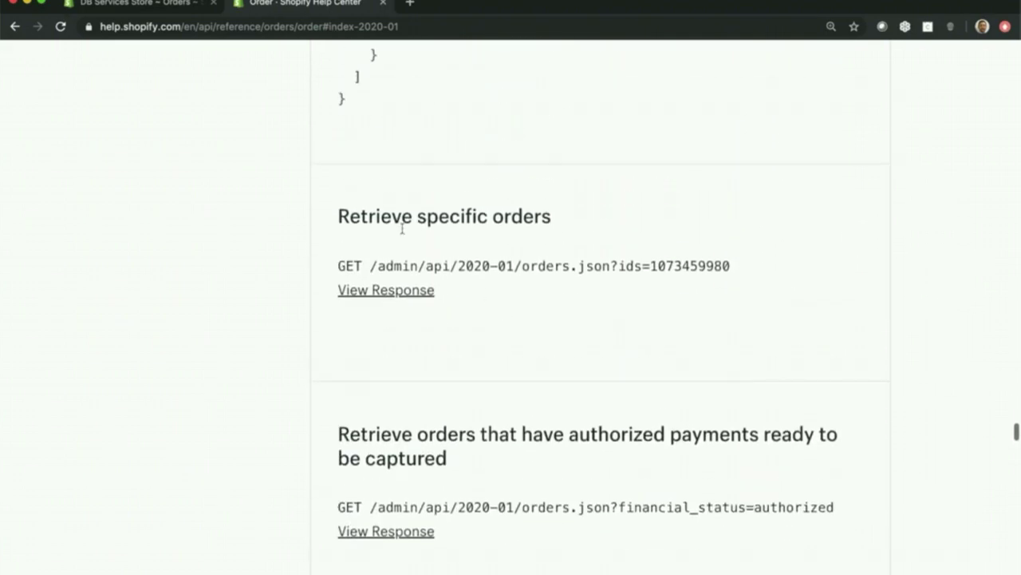
left_click(405, 291)
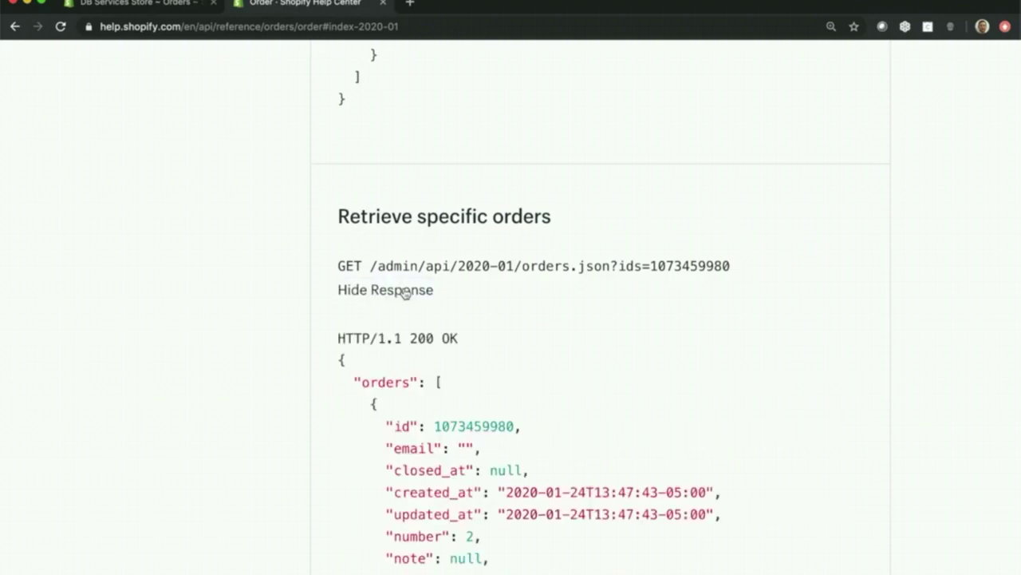
scroll(574, 438, "down", 6)
scroll(572, 433, "up", 4)
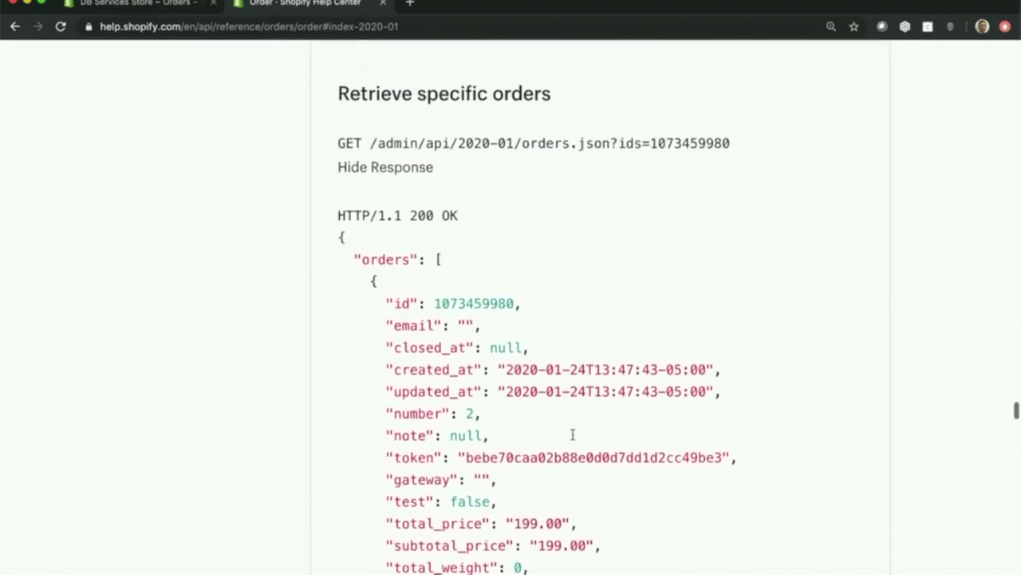
scroll(573, 435, "down", 15)
scroll(572, 438, "down", 20)
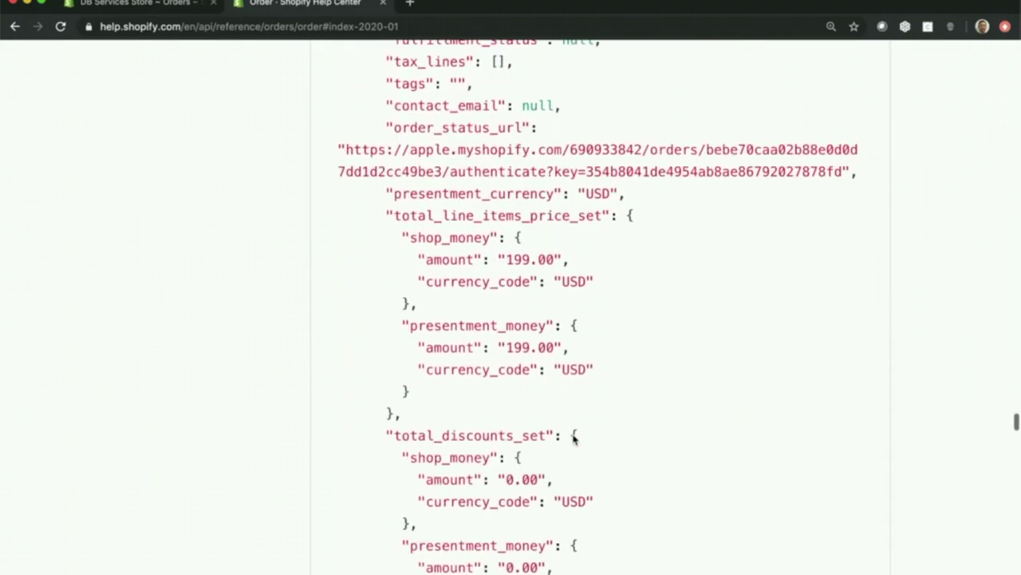
scroll(573, 439, "down", 15)
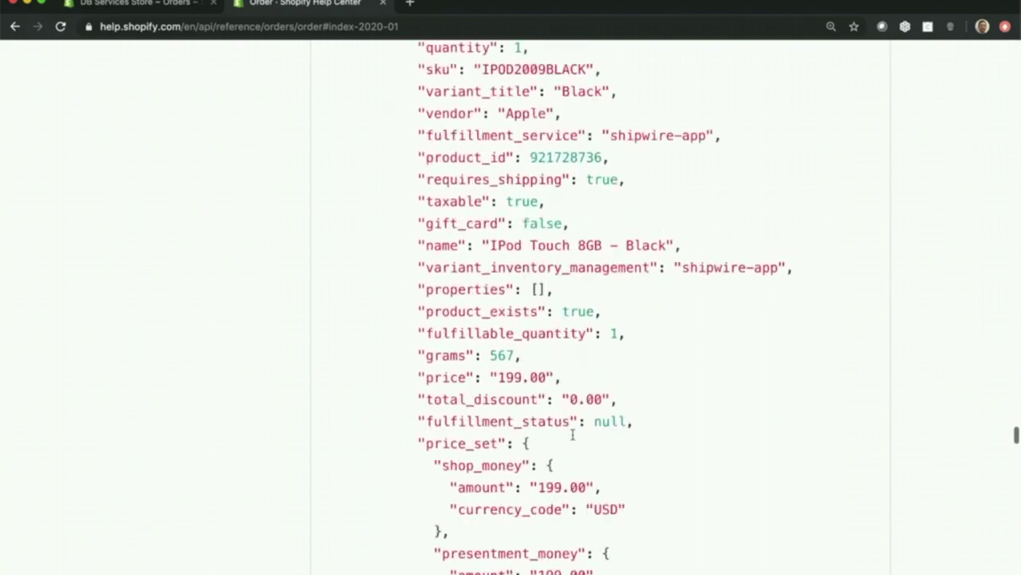
scroll(573, 439, "up", 15)
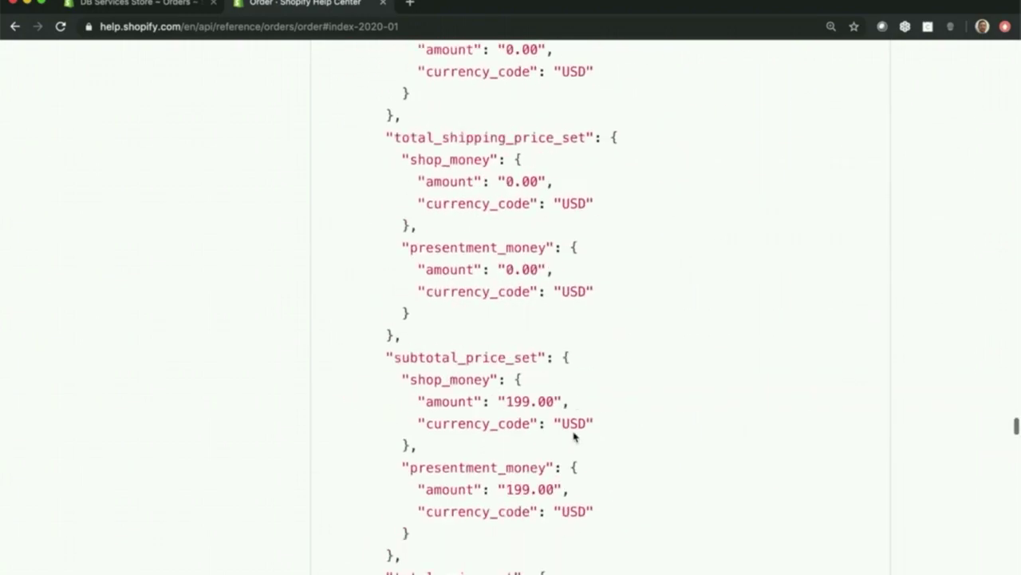
scroll(572, 432, "down", 12)
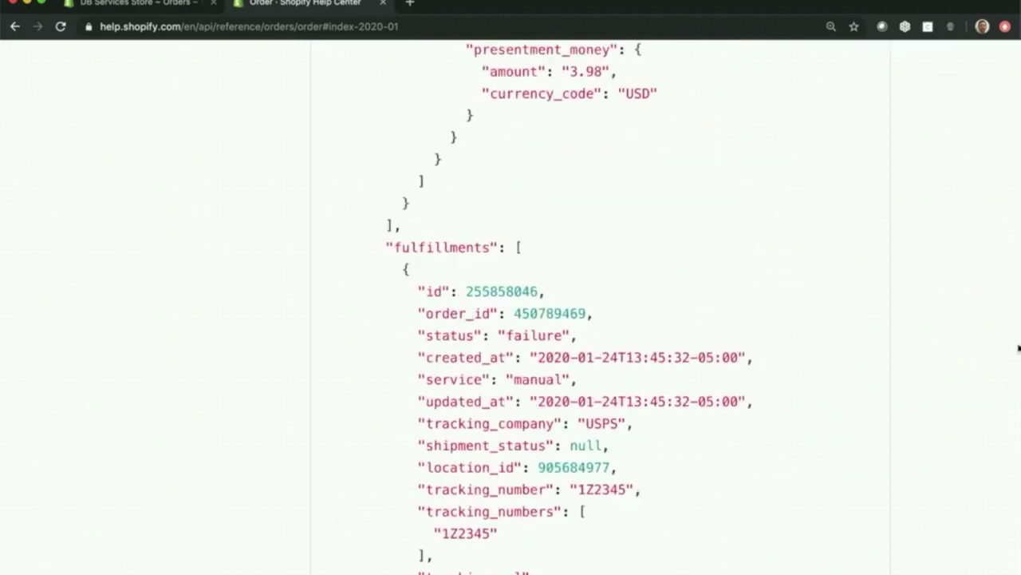
scroll(572, 432, "up", 10)
left_click_drag(1015, 333, 1015, 49)
scroll(214, 429, "down", 10)
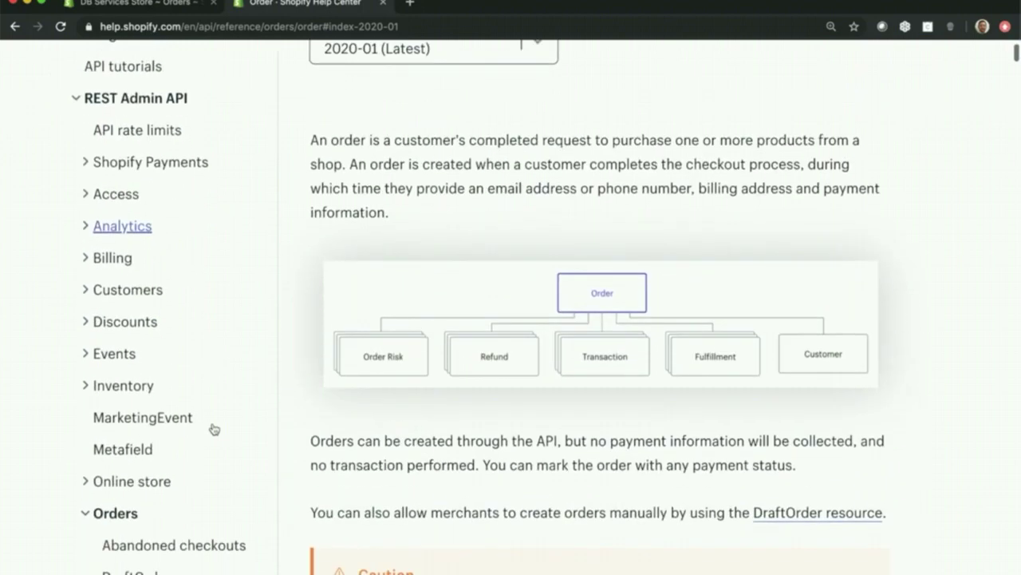
scroll(214, 429, "down", 3)
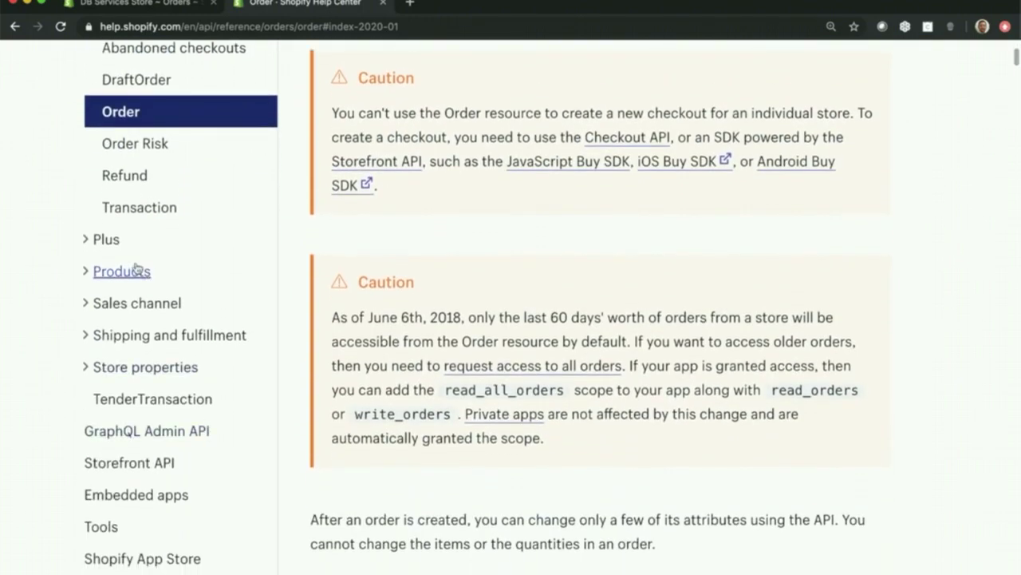
scroll(148, 351, "down", 2)
scroll(158, 323, "up", 10)
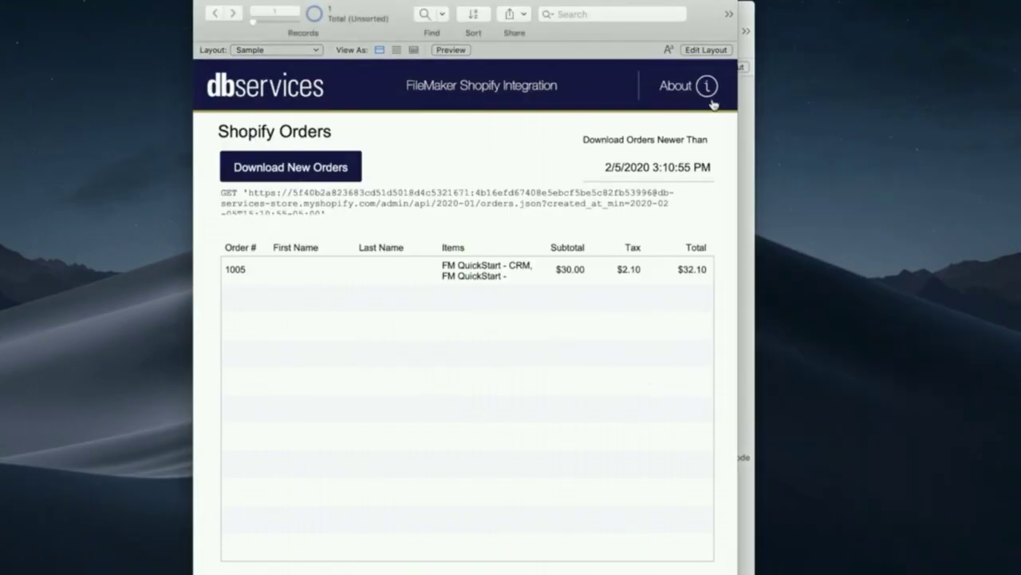
- Open the About window from the (i) icon in the Shopify Orders layout header
left_click(708, 89)
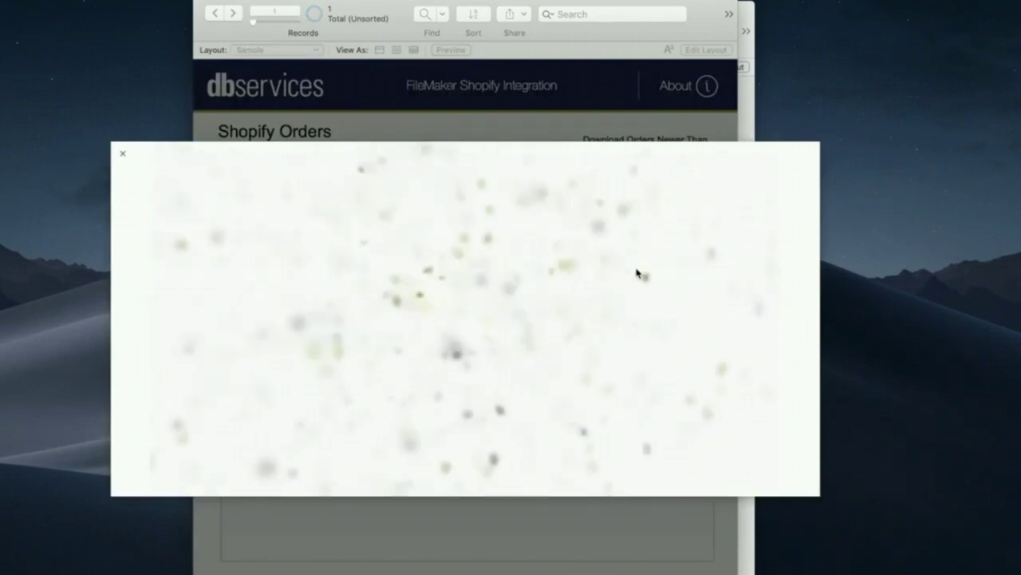